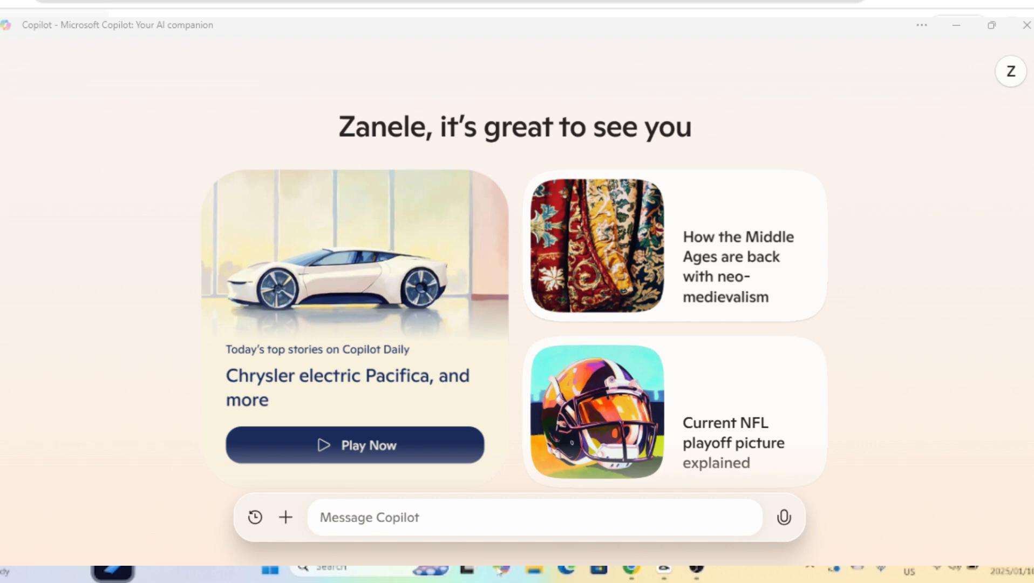
Review the starfish song lyrics in ChatGPT and the lyrics and music style entered in Suno.
click(499, 571)
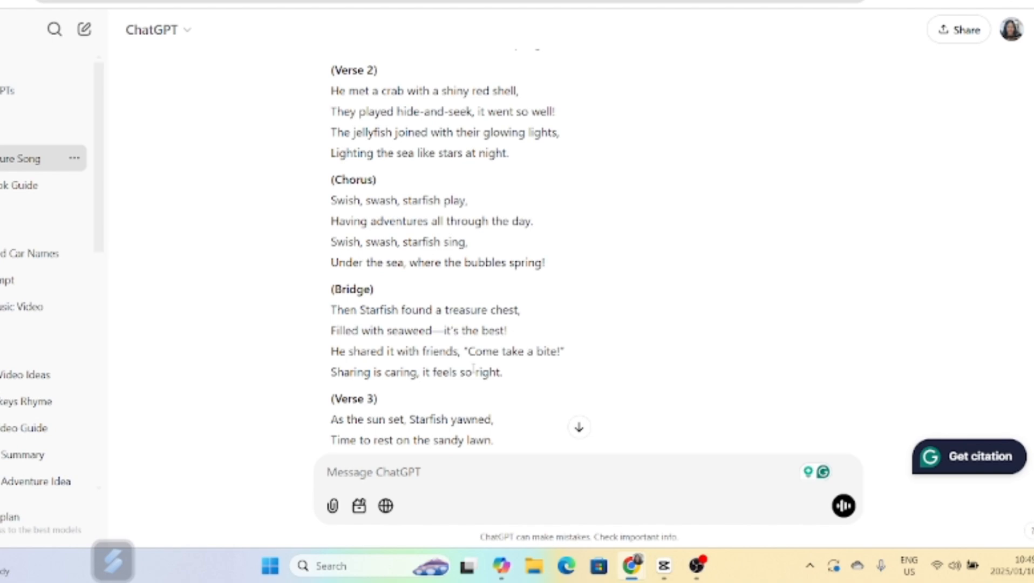
scroll(452, 356, up, 8)
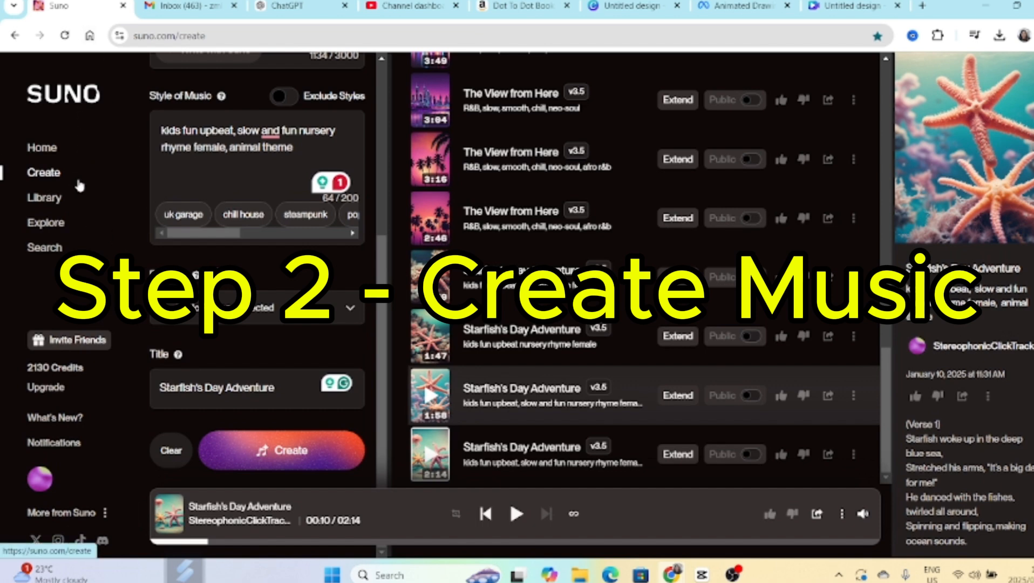
scroll(257, 243, up, 5)
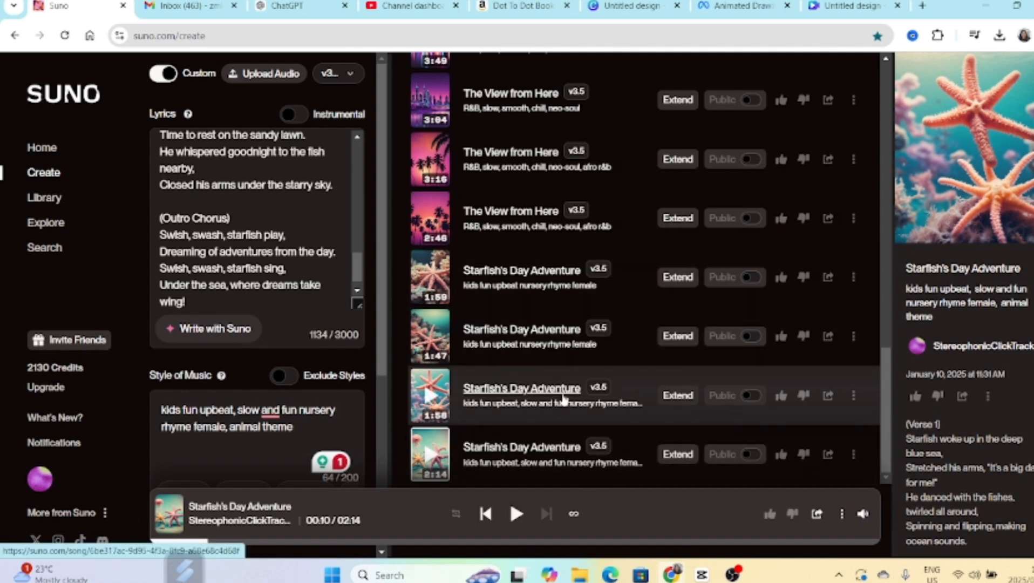
Switch to the Starfish Adventure design in Canva and return Magic Media to a blank graphics prompt.
click(850, 6)
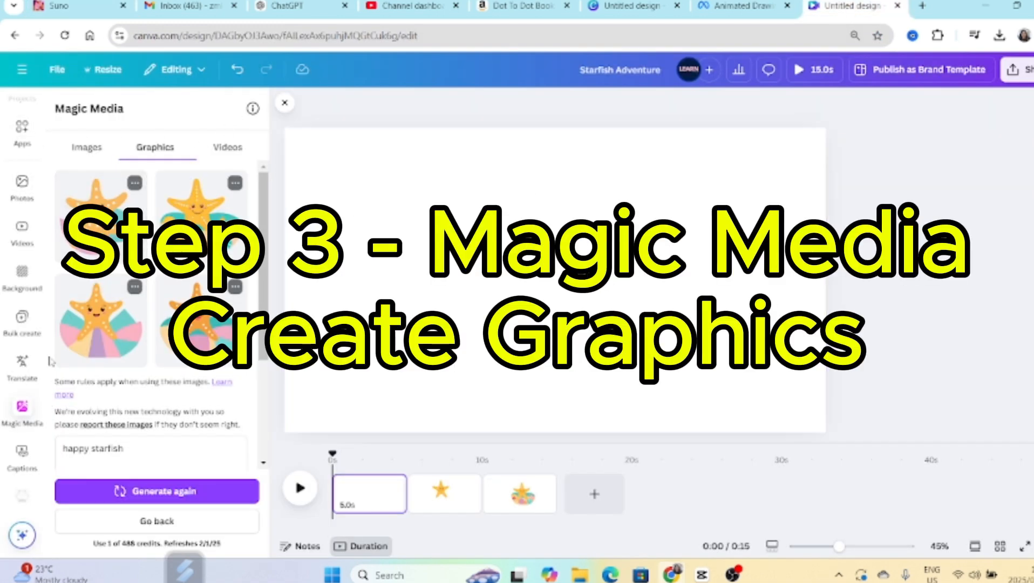
click(23, 408)
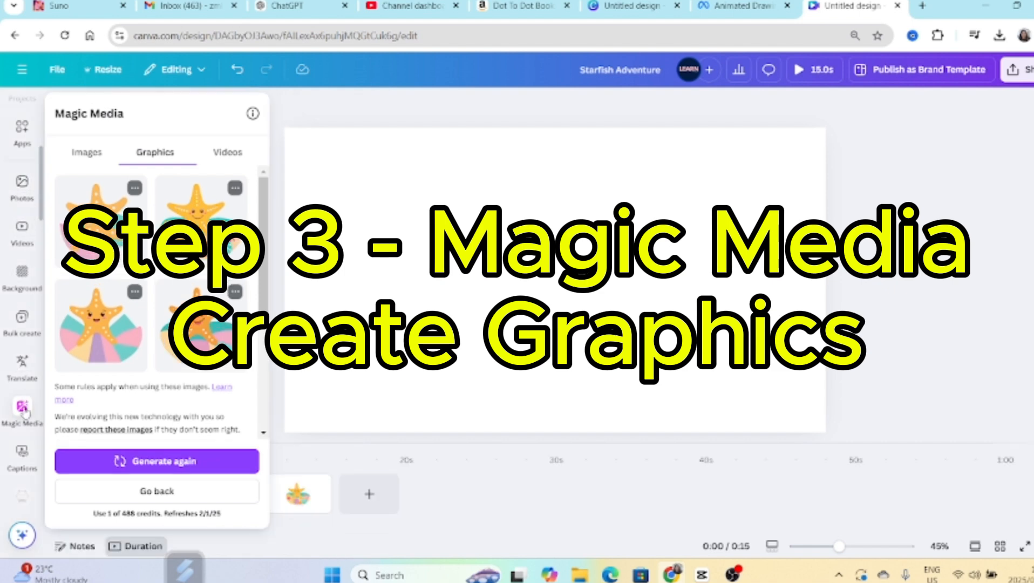
click(23, 408)
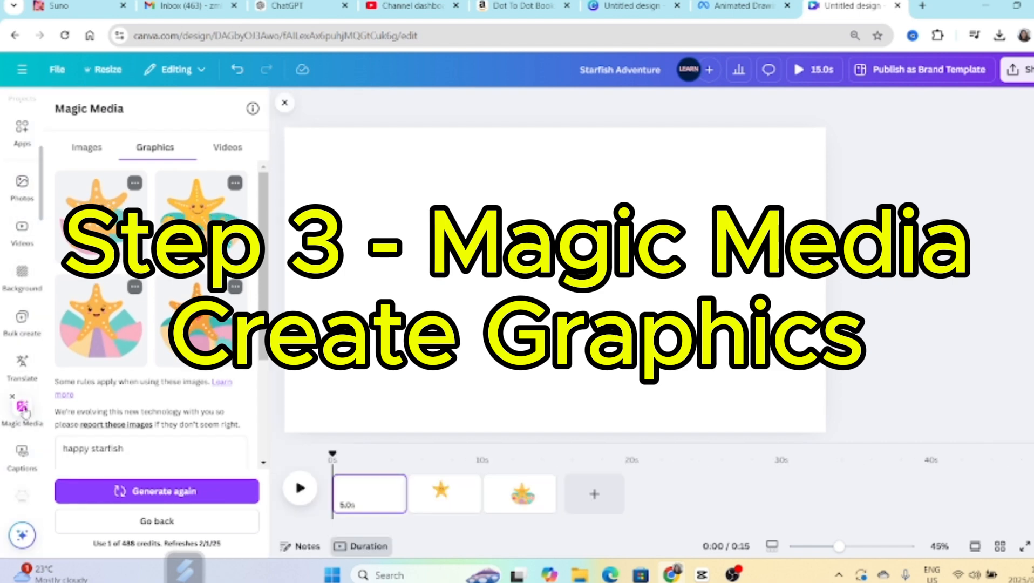
right_click(164, 521)
click(161, 520)
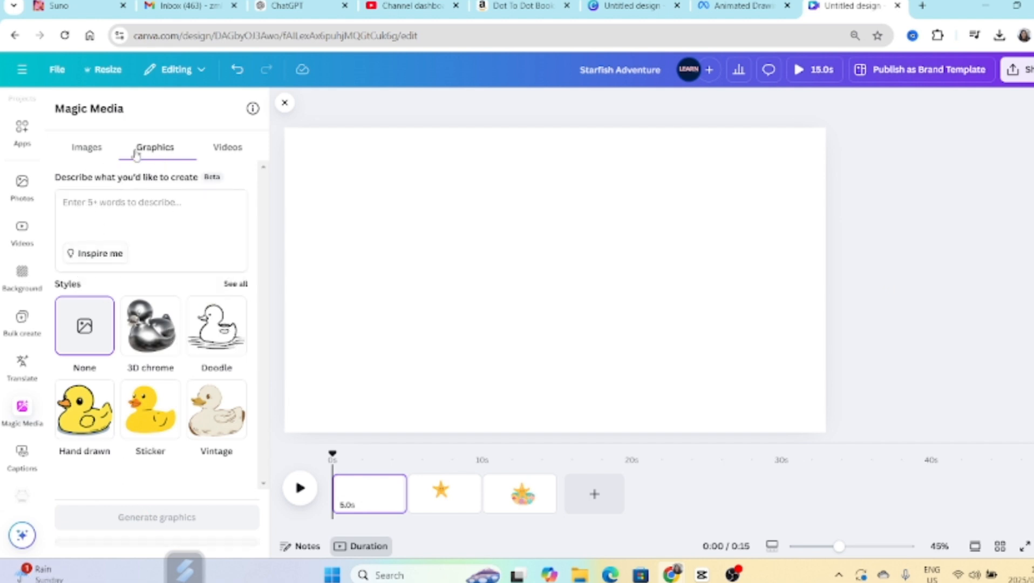
Generate Magic Media graphics for the prompt "happy starfish" in the Geometric style.
click(110, 201)
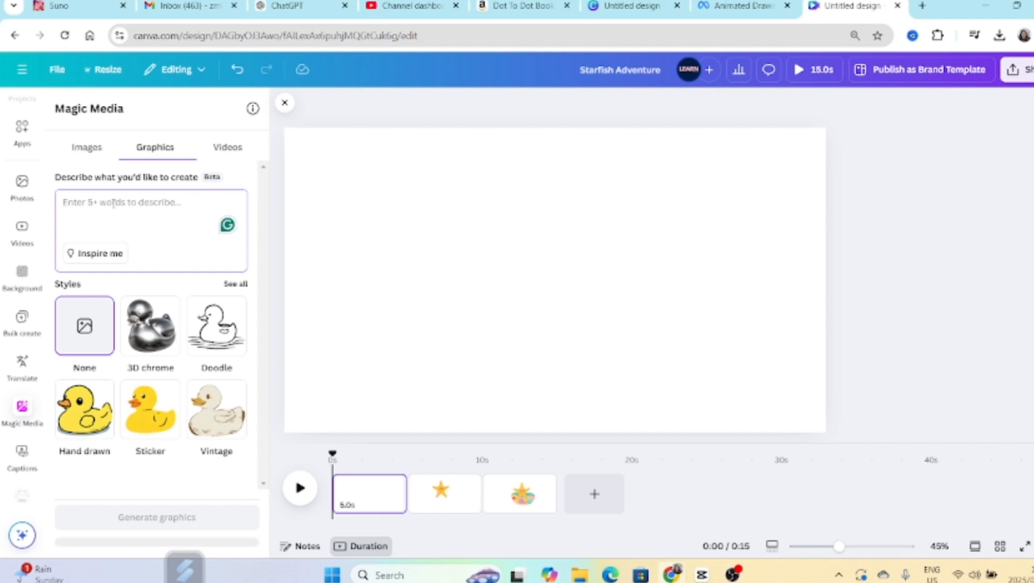
text(happy star)
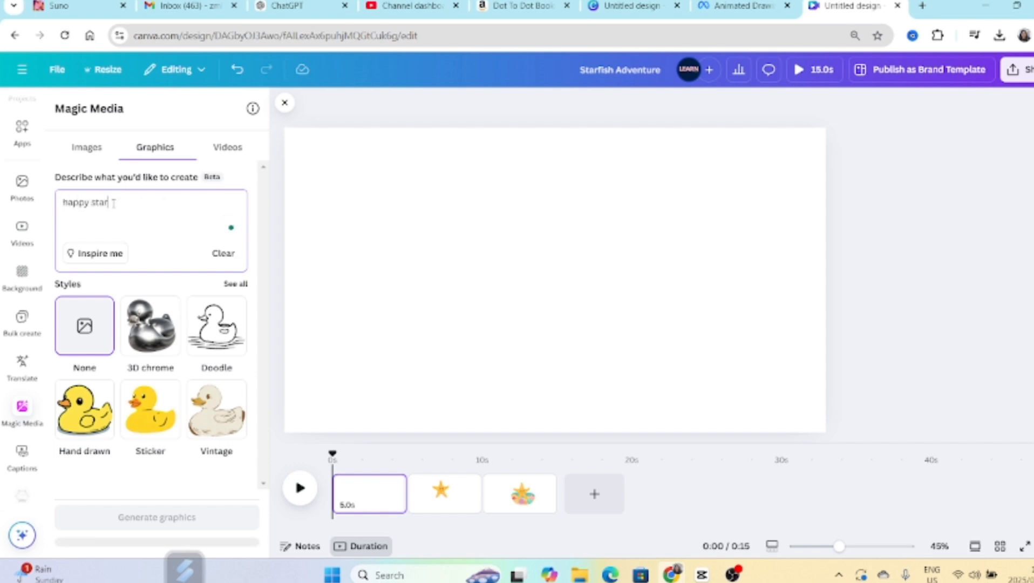
text(fish)
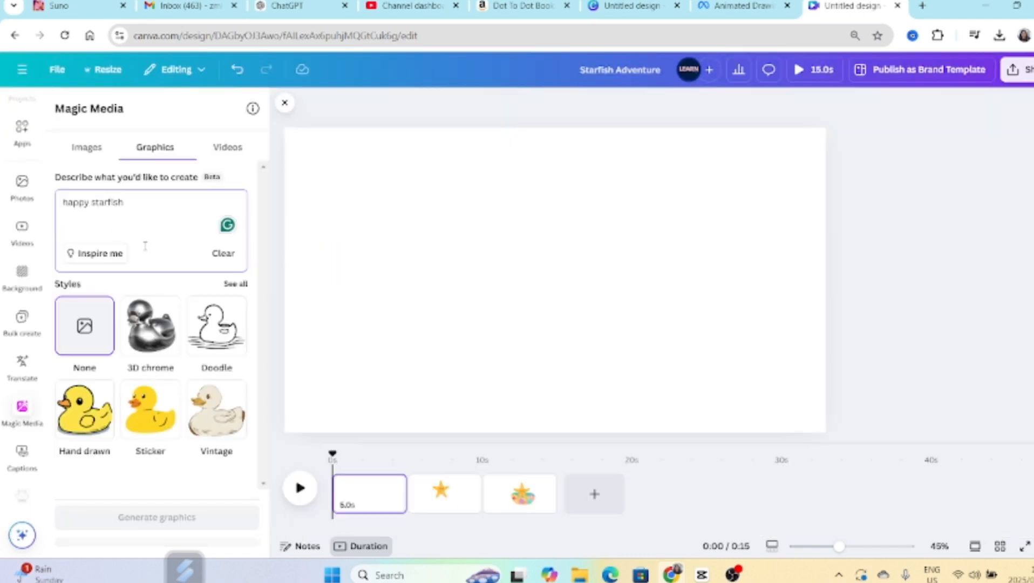
click(236, 284)
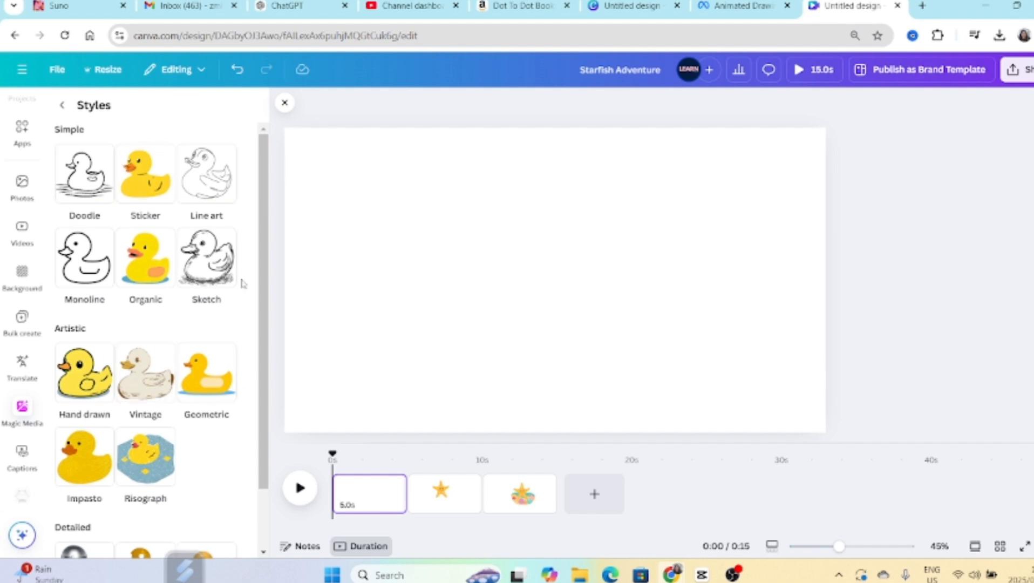
click(211, 384)
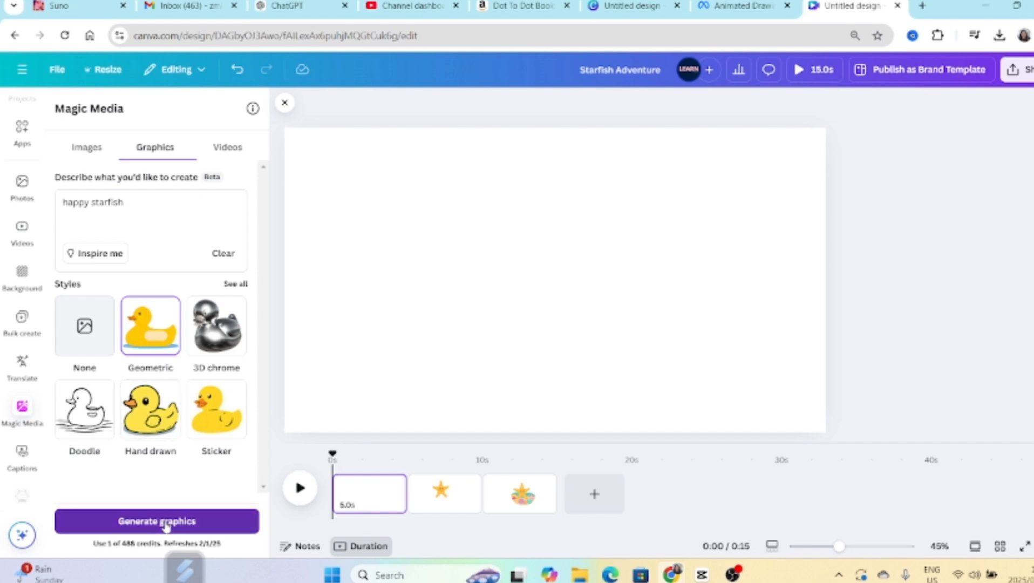
click(167, 523)
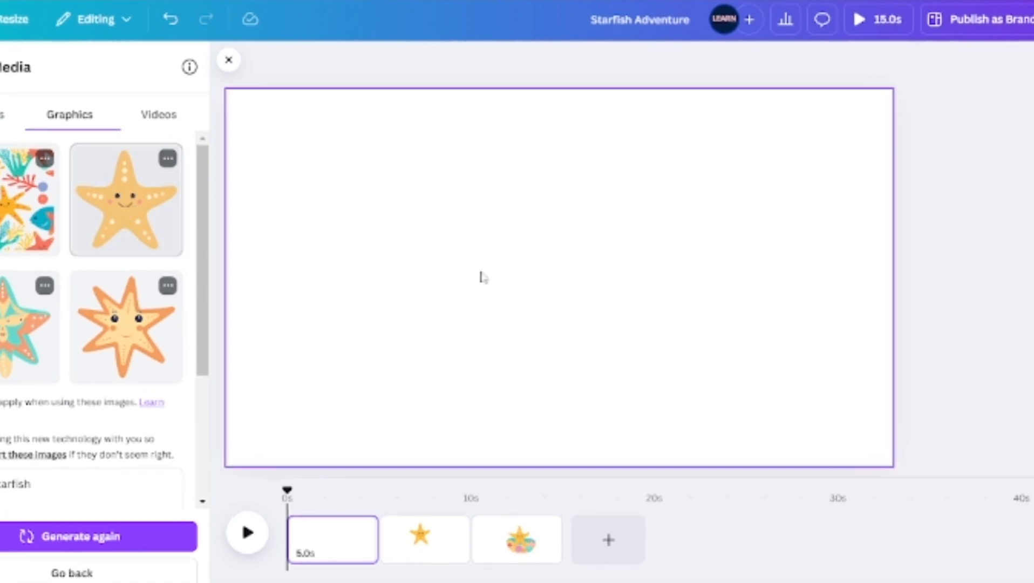
View the options offered for the generated happy starfish and sleeping yellow starfish graphics.
click(167, 159)
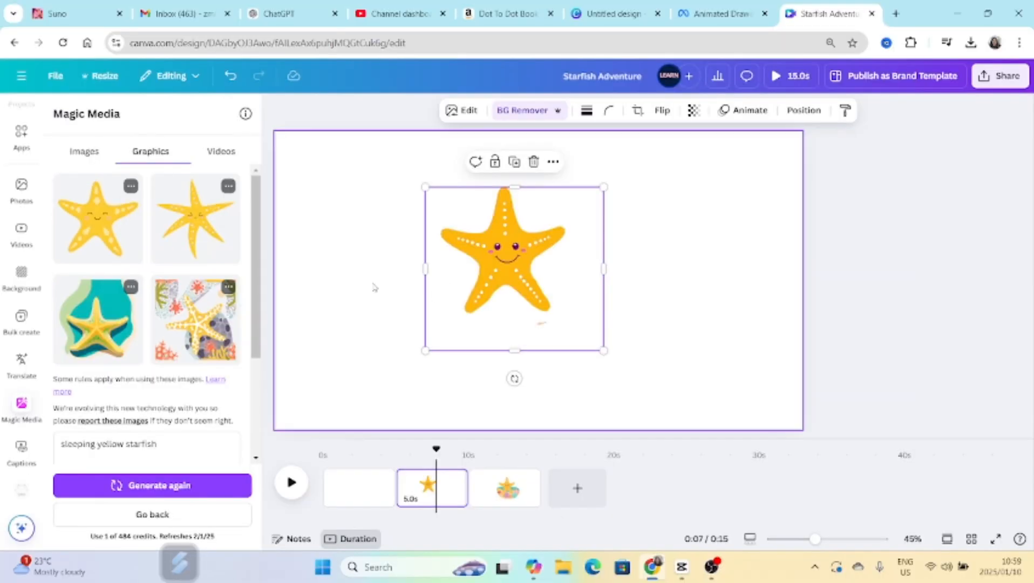
click(377, 313)
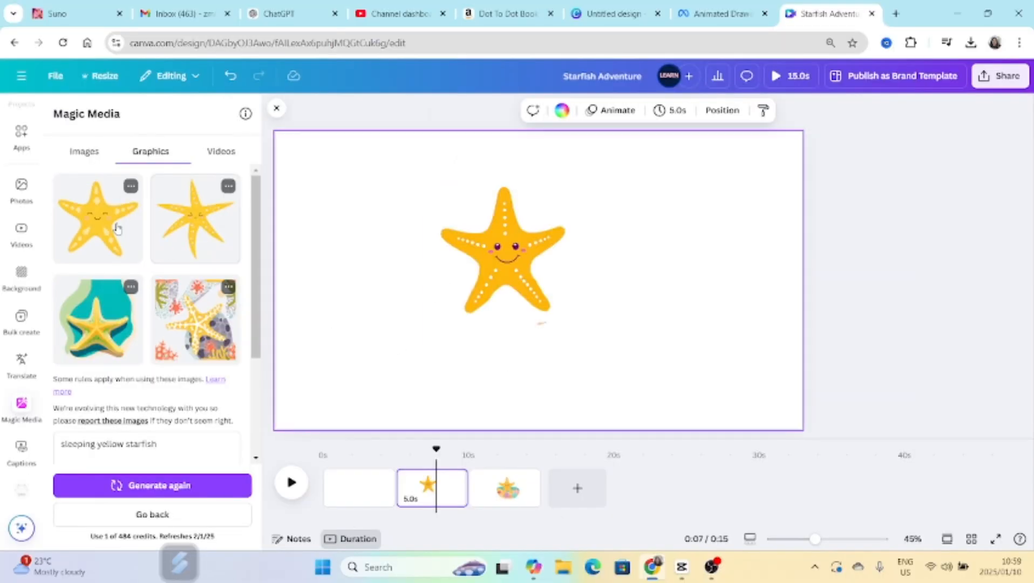
click(132, 187)
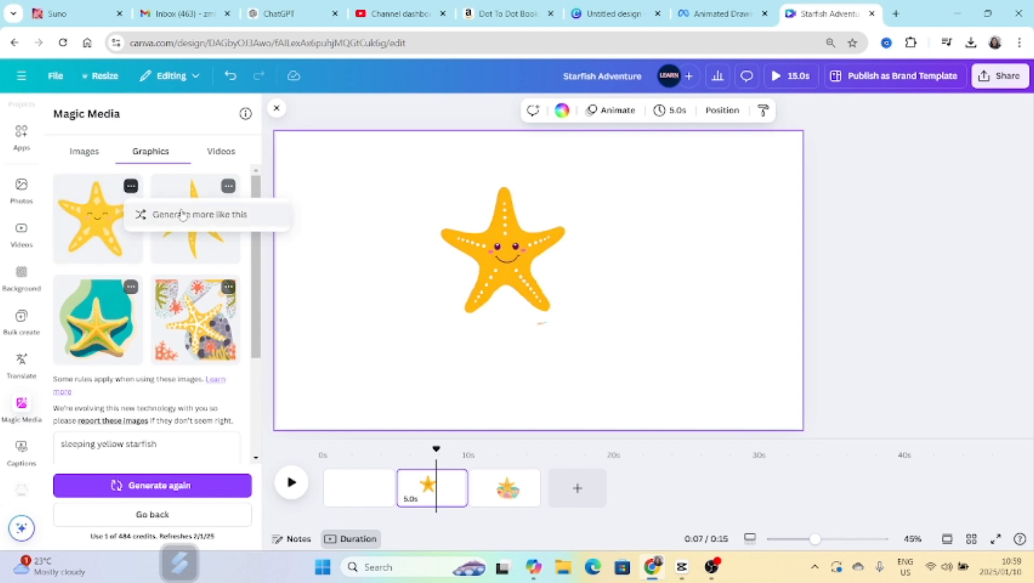
Enlarge the smiling starfish image on the second page and position it around the middle of the canvas.
click(530, 306)
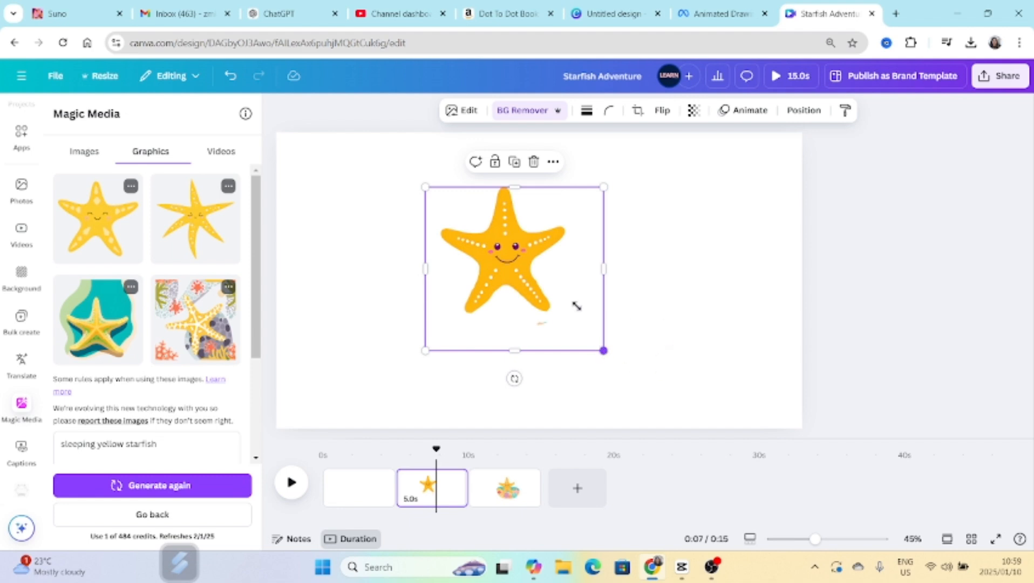
drag(604, 350, 647, 314)
click(648, 314)
drag(571, 293, 549, 260)
drag(626, 359, 676, 408)
drag(601, 311, 599, 321)
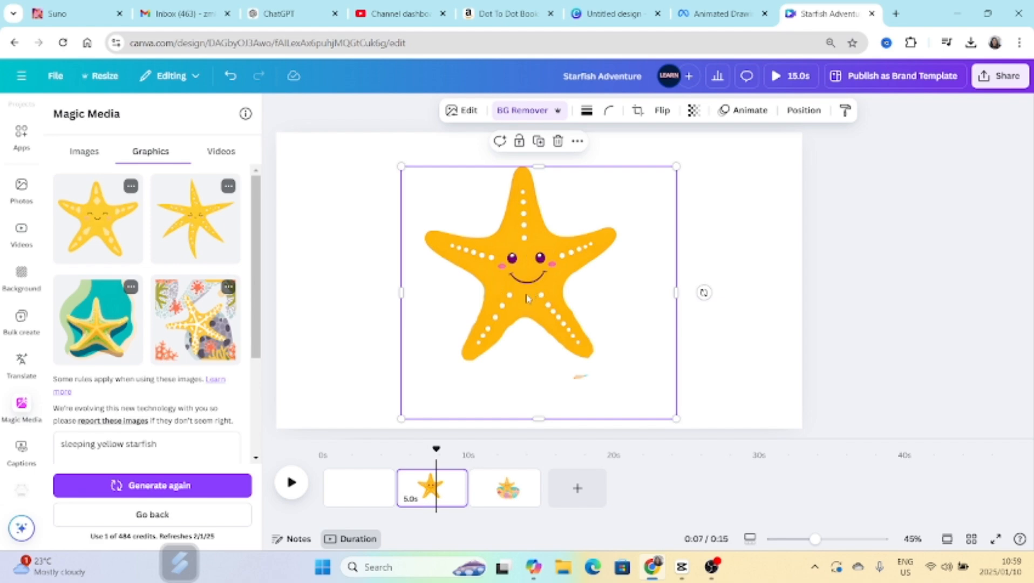
Add a circle, shrink it to eye size and place it over the starfish's left eye.
key(c)
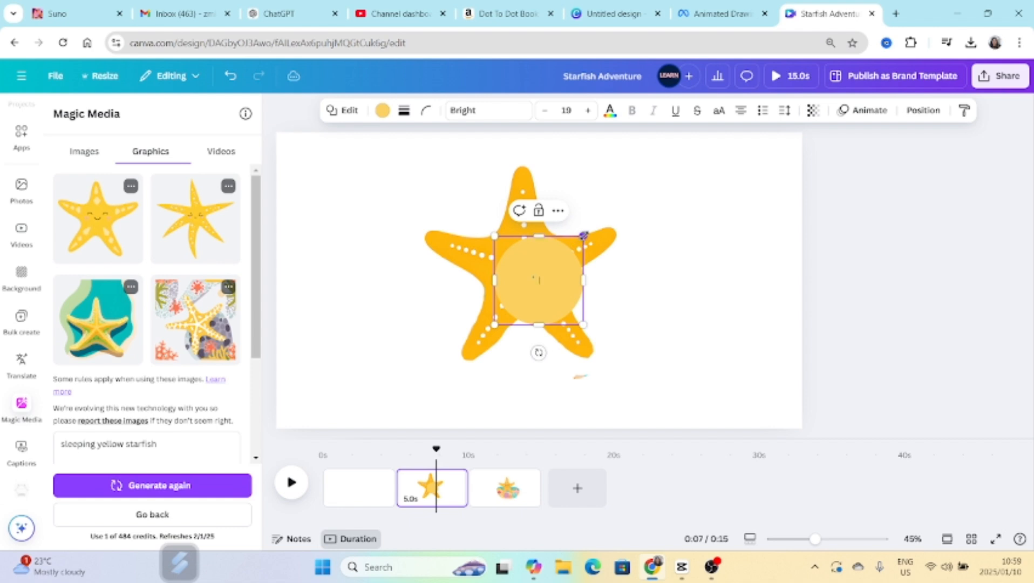
drag(583, 235, 510, 308)
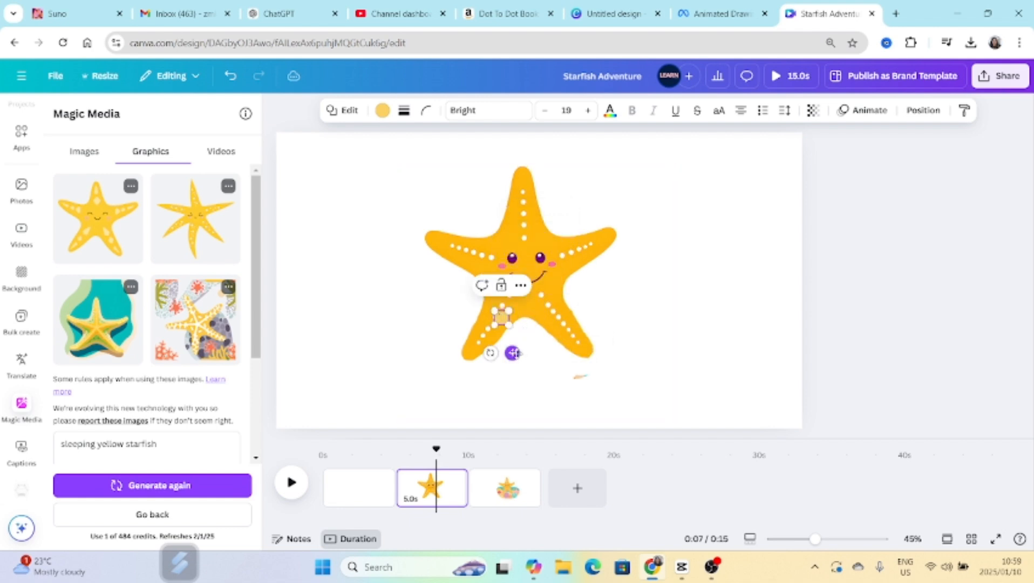
drag(513, 352, 527, 295)
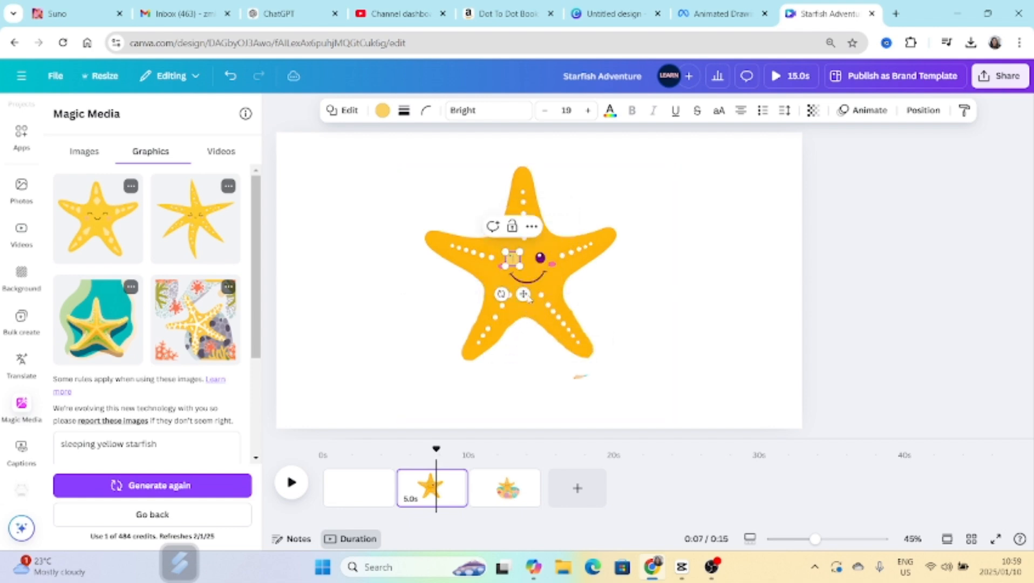
Fill the small circle with the orange sampled from the starfish's body so it hides the left eye.
click(382, 110)
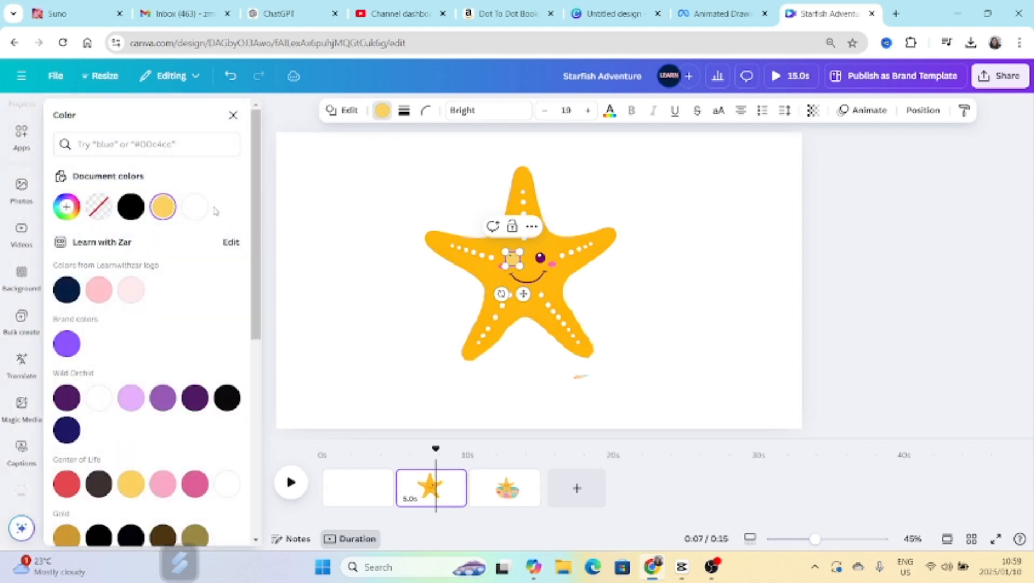
click(67, 207)
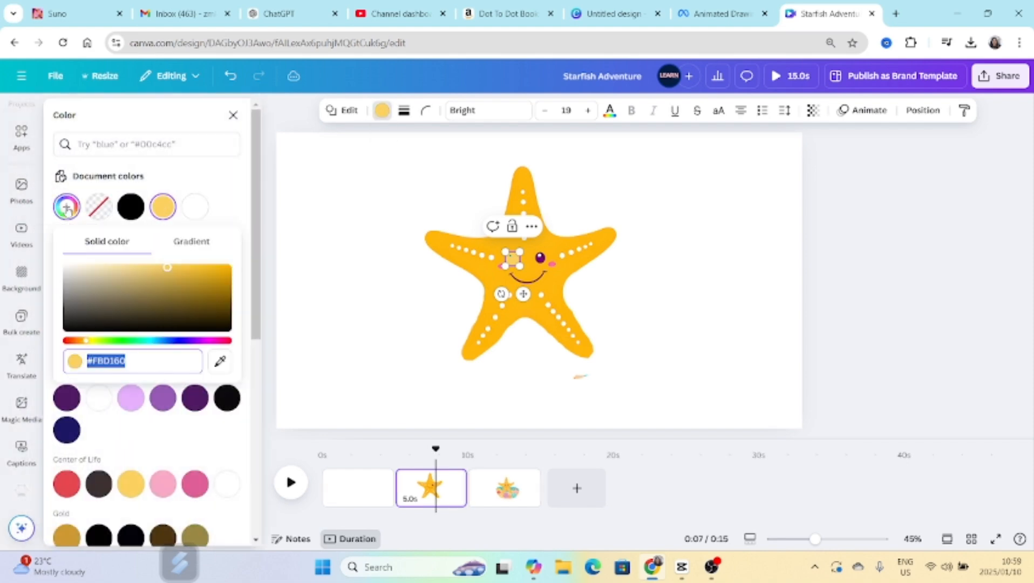
click(221, 363)
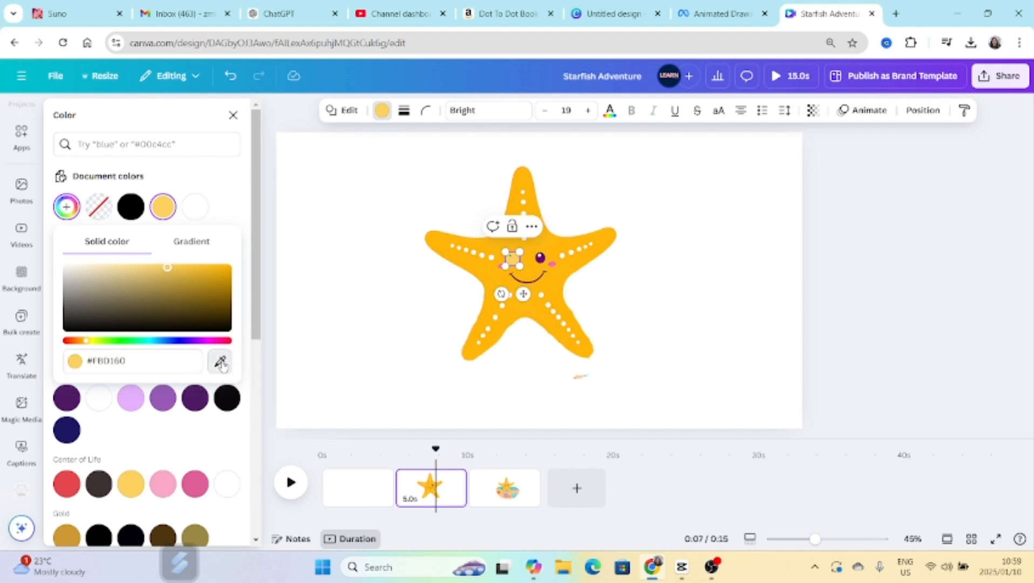
click(499, 249)
click(717, 292)
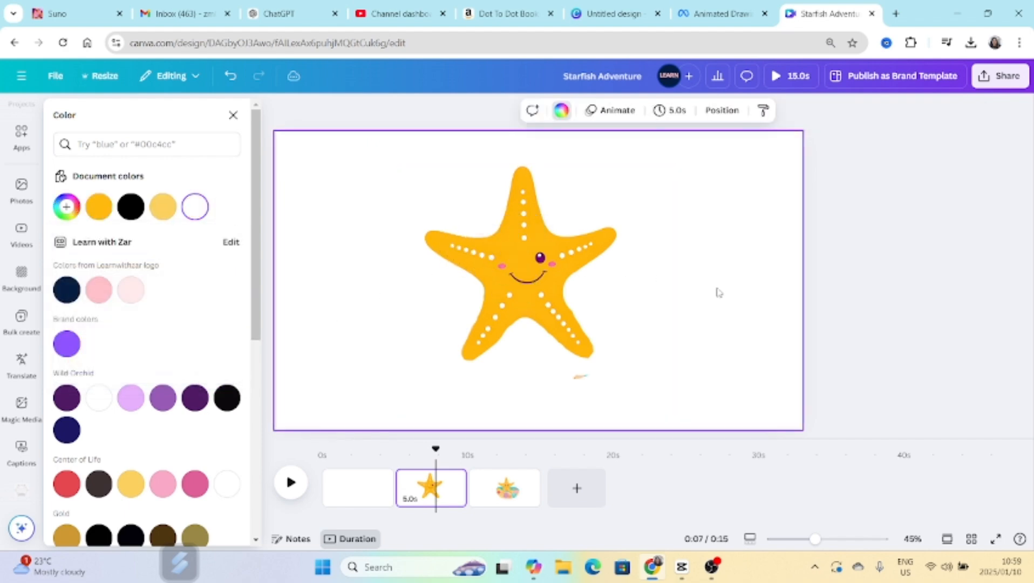
Duplicate the orange circle and place the copy over the starfish's right eye.
click(512, 261)
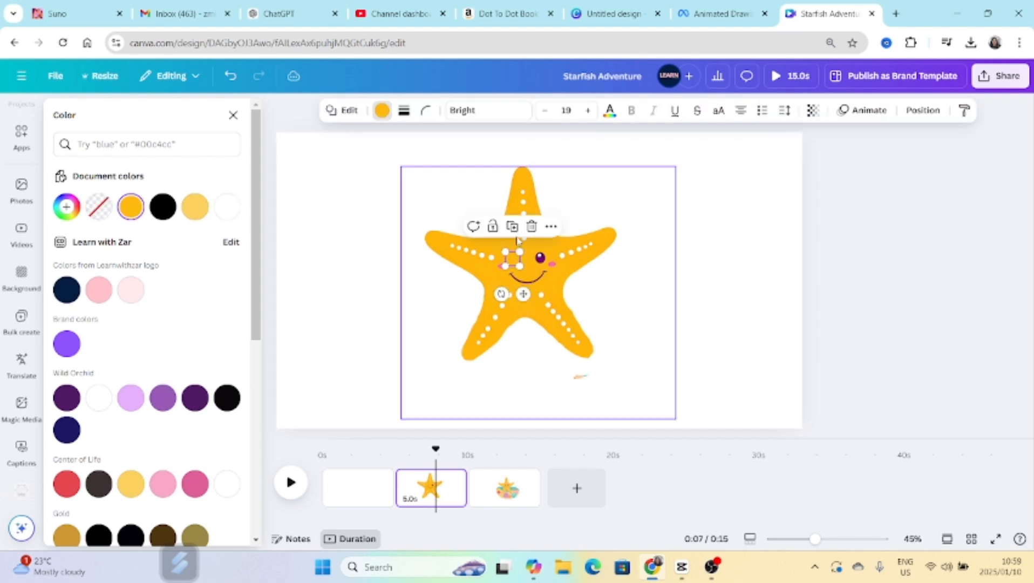
click(526, 295)
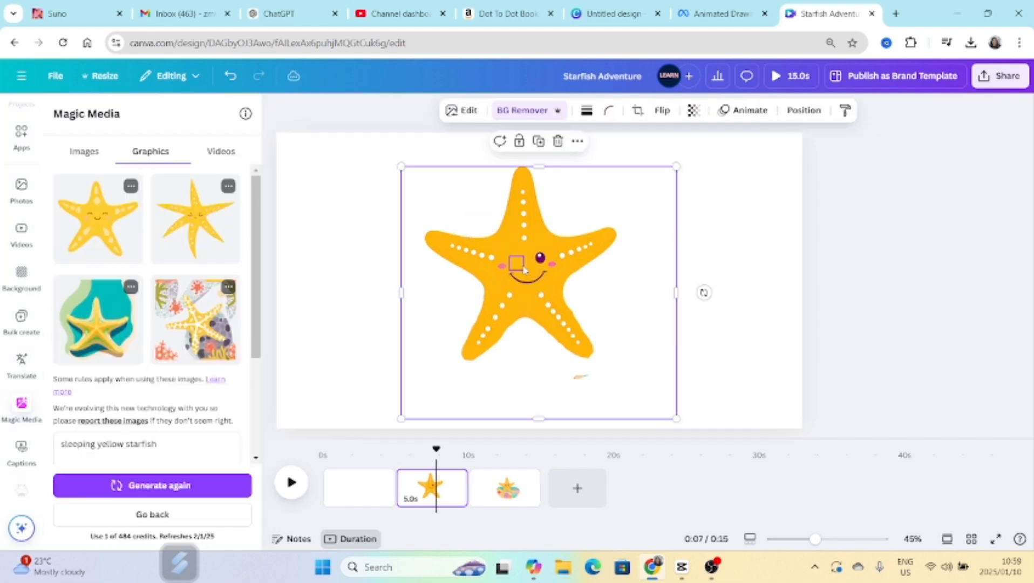
click(524, 270)
click(743, 314)
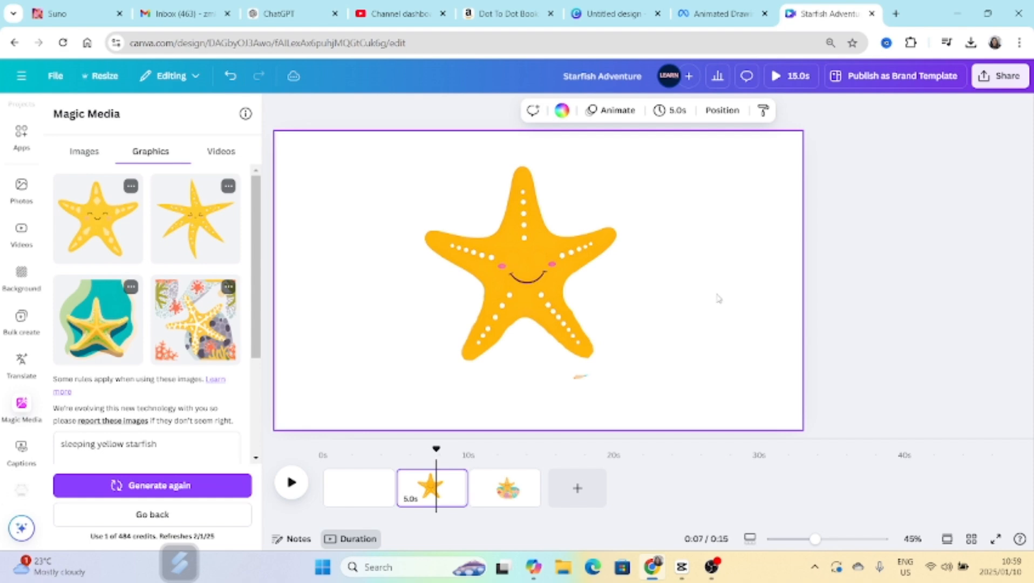
Add a rounded arch from the Elements shapes and move it off the starfish to the empty area on its left.
click(21, 134)
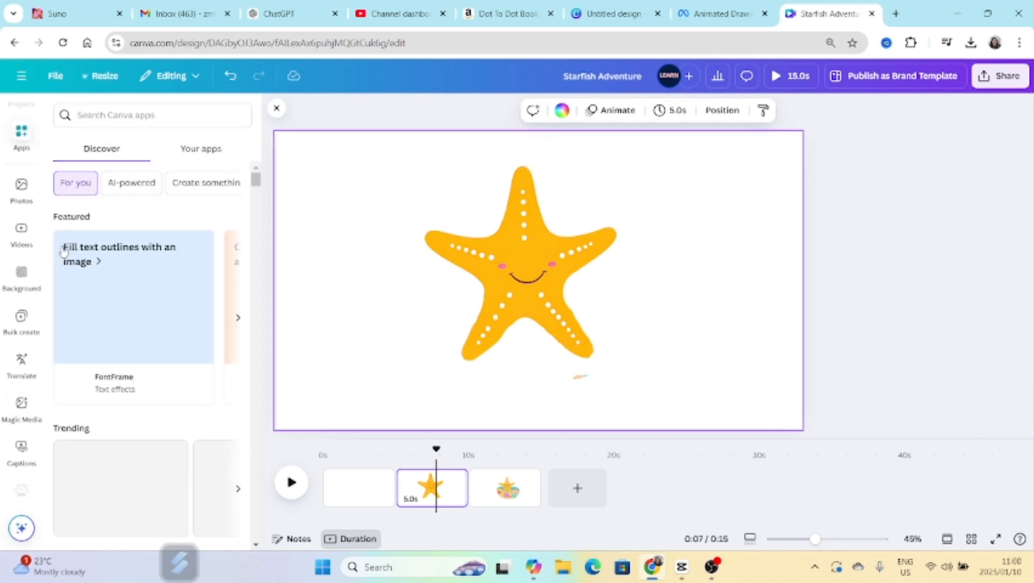
scroll(22, 173, up, 5)
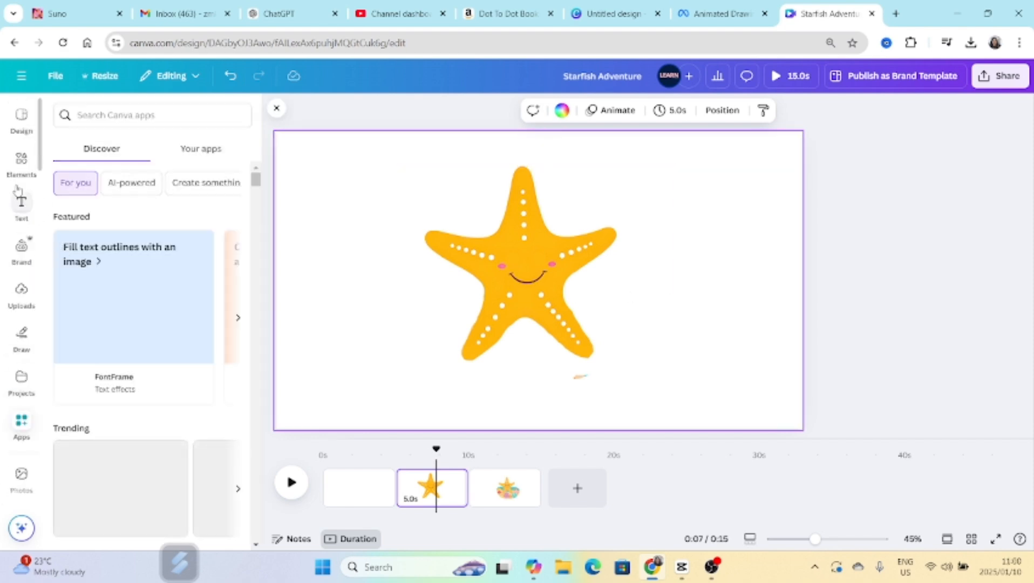
click(21, 162)
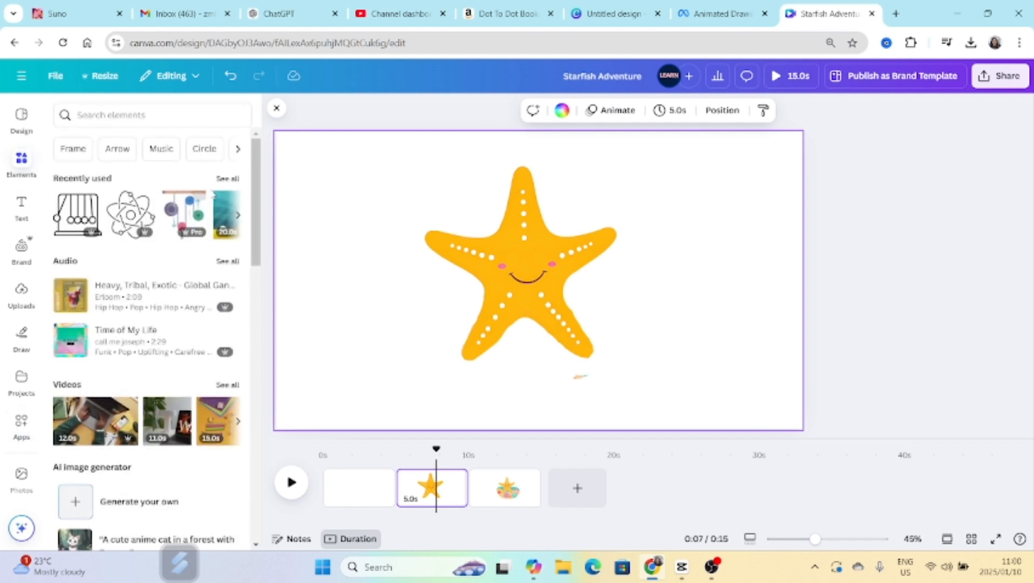
scroll(180, 302, down, 3)
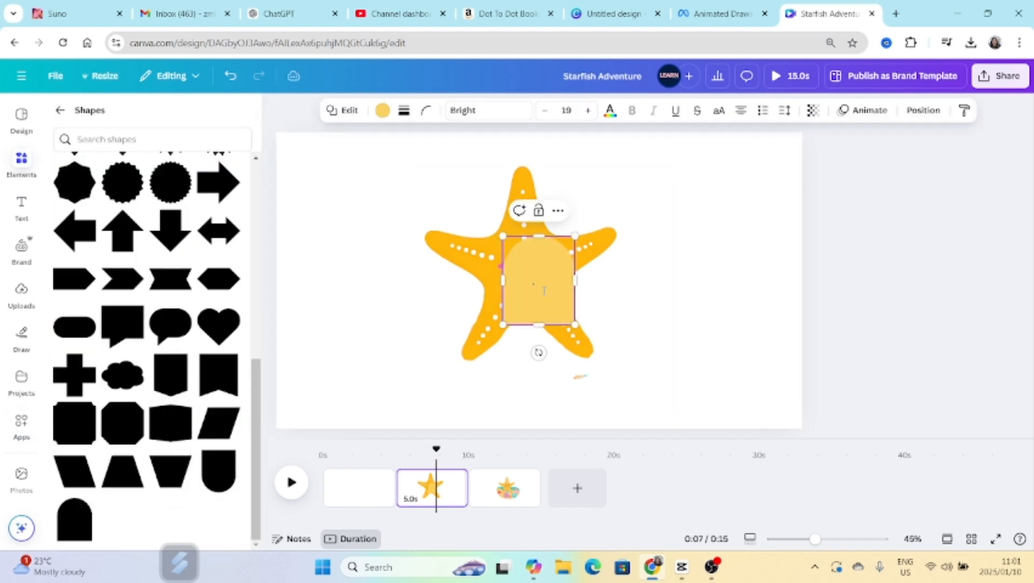
click(736, 309)
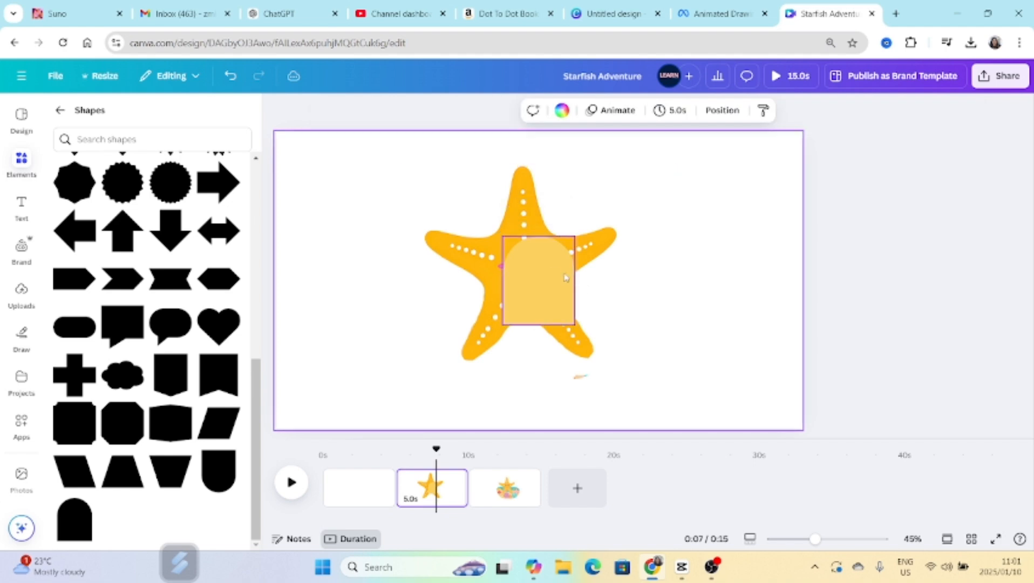
drag(551, 270, 395, 294)
Color the arch black, duplicate it, and offset a white copy over it to leave a thin closed-eye curve.
click(381, 113)
click(131, 206)
key(ctrl+d)
drag(350, 341, 349, 280)
click(227, 208)
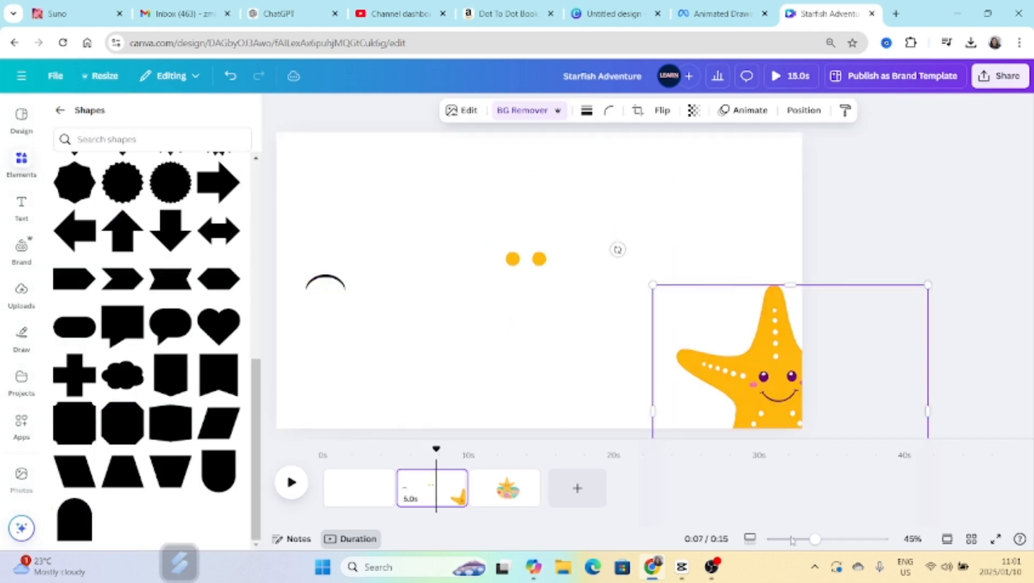
Select both pieces of the closed-eye curve together, shrink them, and place them over the starfish's left eye area.
drag(529, 436, 511, 436)
drag(304, 260, 362, 296)
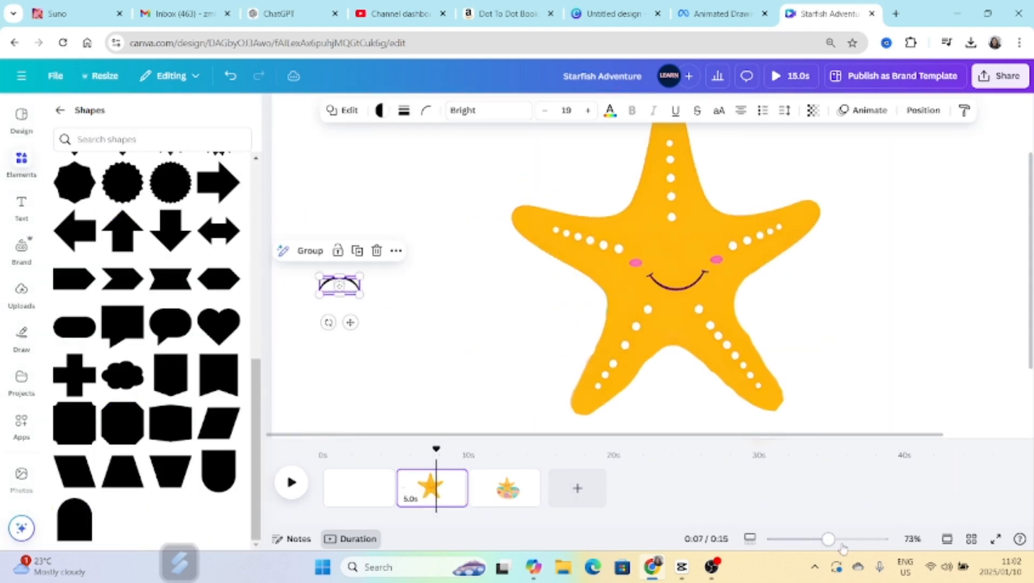
drag(828, 538, 864, 539)
scroll(360, 356, left, 10)
drag(479, 341, 397, 288)
drag(374, 331, 608, 379)
drag(810, 416, 658, 245)
key(ctrl+z)
drag(865, 539, 823, 538)
click(600, 300)
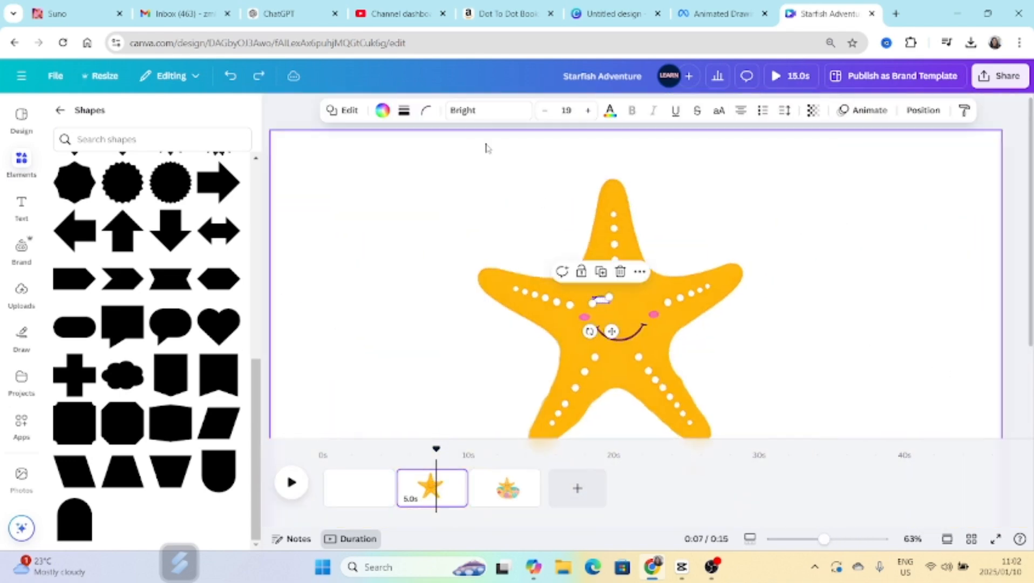
Recolor the white arch of the closed-eye curve with the document's orange so it blends into the starfish's body.
click(382, 110)
click(163, 206)
click(479, 256)
Duplicate the selected arch of the closed eye and try shifting the copy toward the starfish's right eye.
click(601, 299)
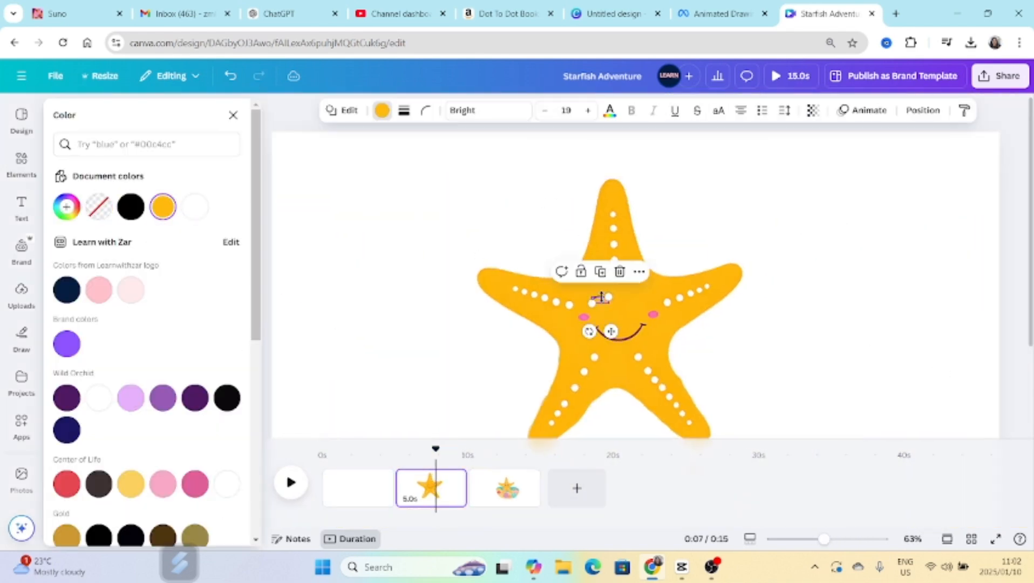
click(600, 271)
drag(616, 338, 638, 338)
key(ctrl+z)
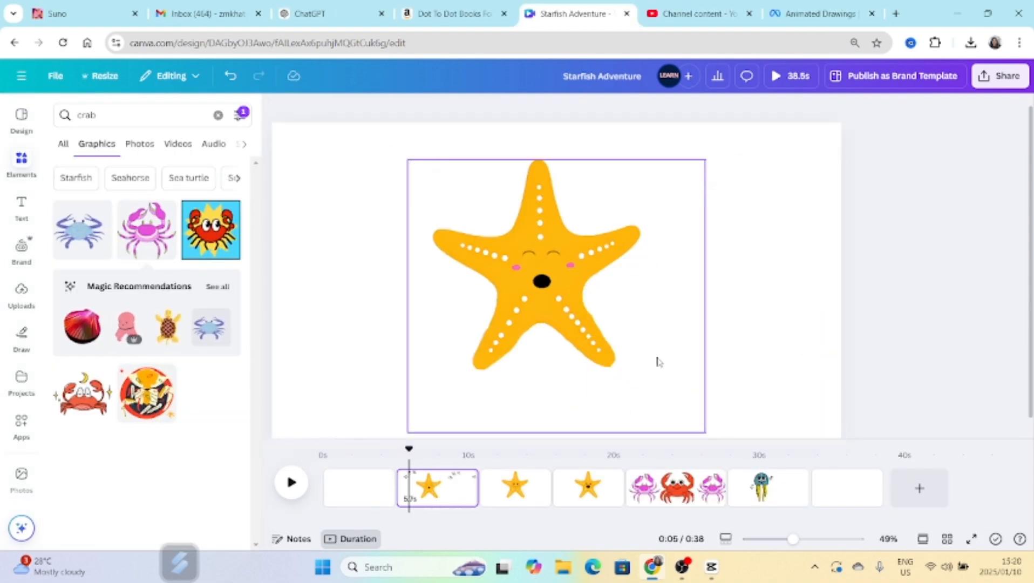
Go to the open-eyed smiling starfish page and set its download format to PNG with a transparent background.
click(593, 478)
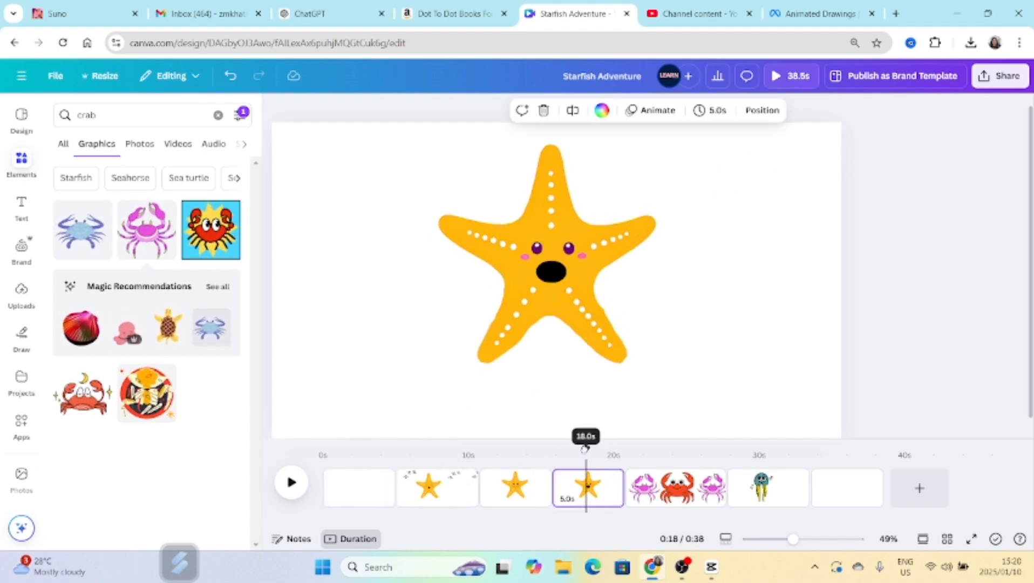
drag(589, 449, 528, 448)
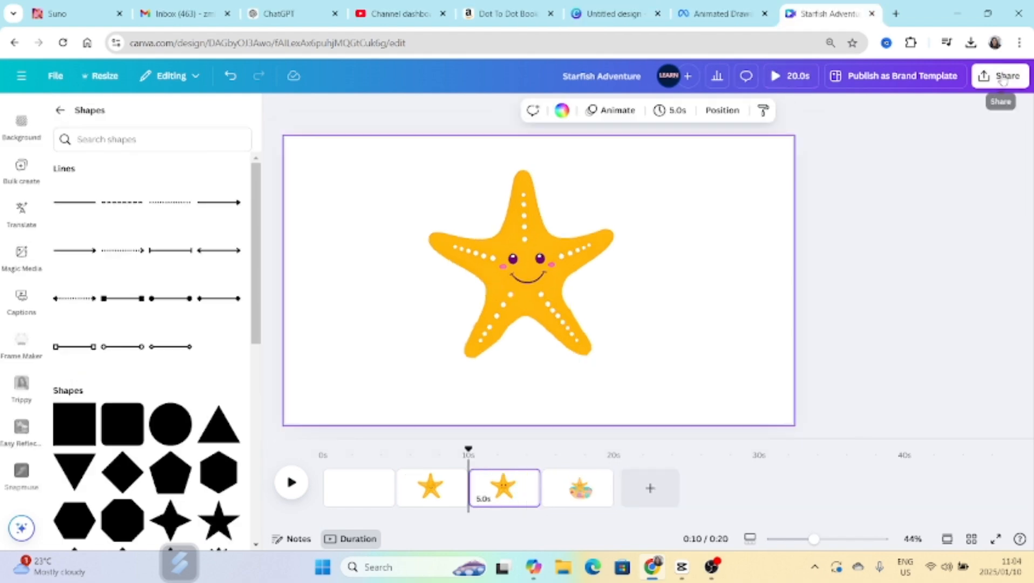
click(1002, 76)
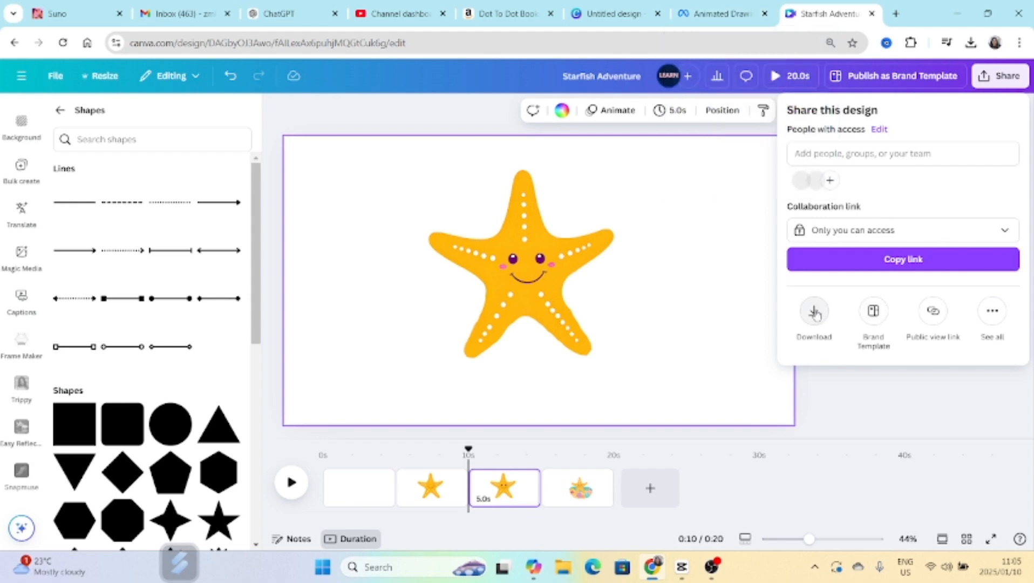
click(814, 312)
click(839, 162)
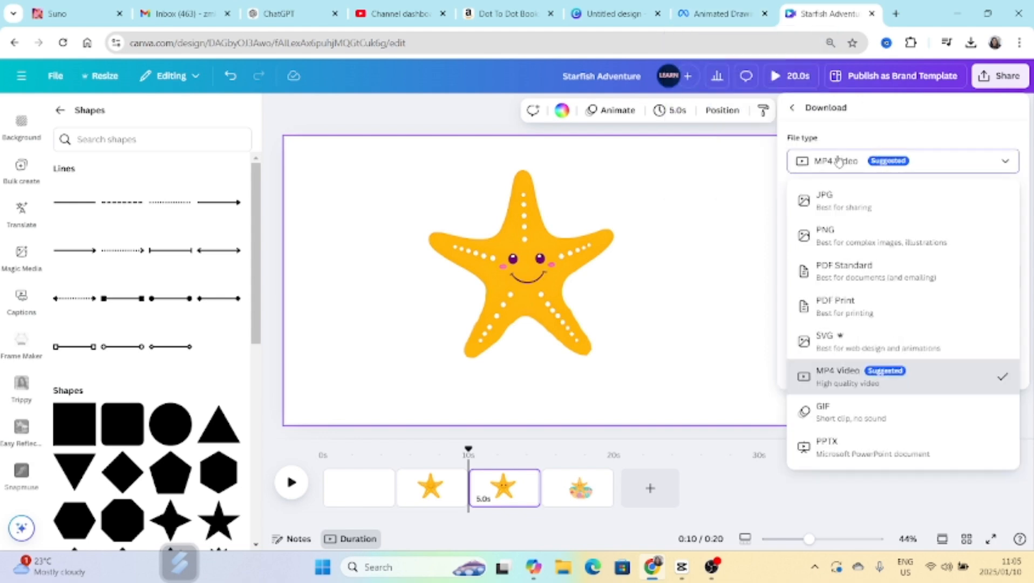
click(833, 237)
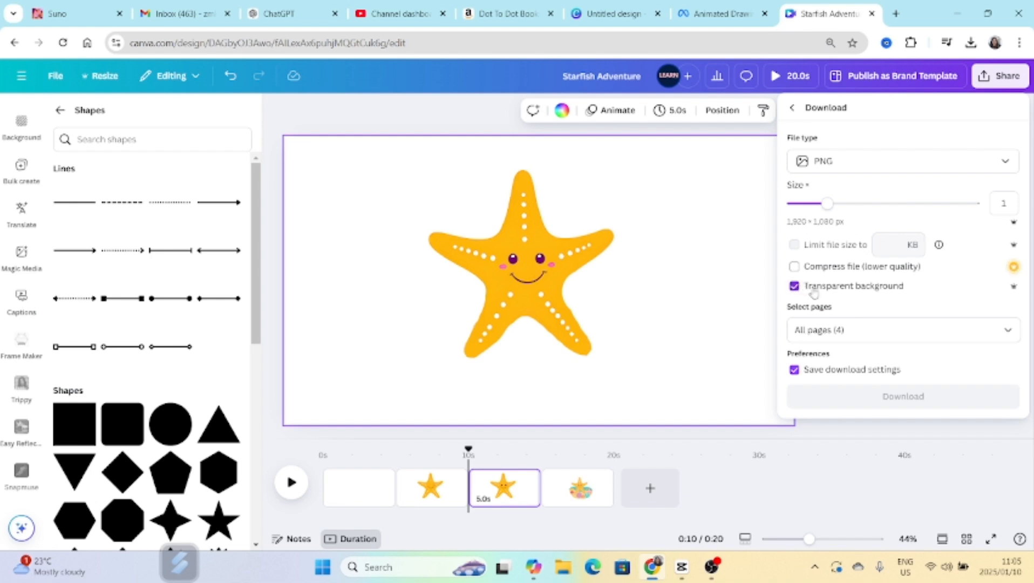
Limit the download to the current page, Page 3, and download the starfish image.
click(1007, 330)
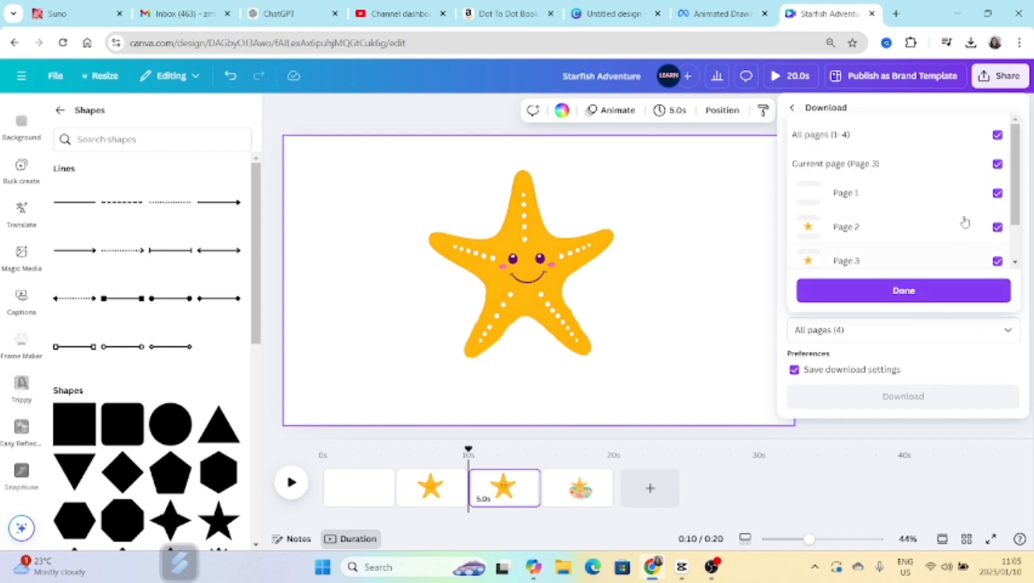
click(997, 135)
click(996, 164)
click(893, 290)
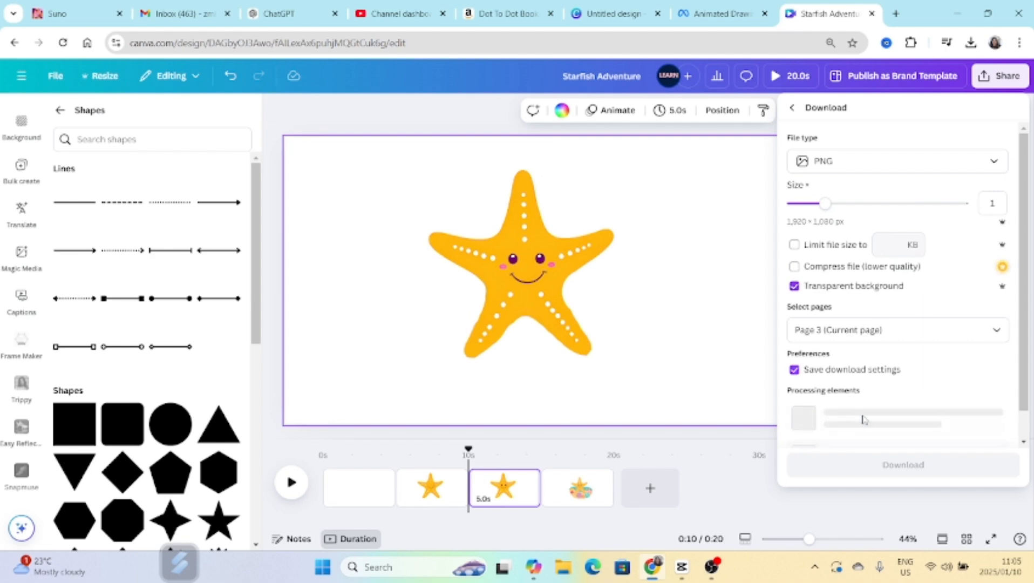
scroll(865, 418, down, 1)
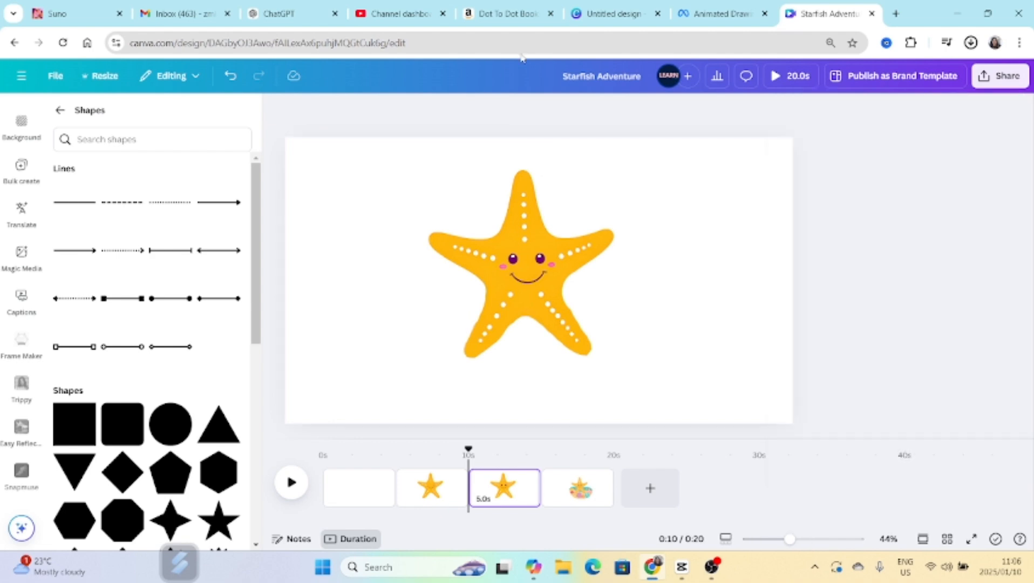
Switch to Meta's Animated Drawings site and upload the Starfish Adventure image from the Downloads folder as the drawing.
click(737, 21)
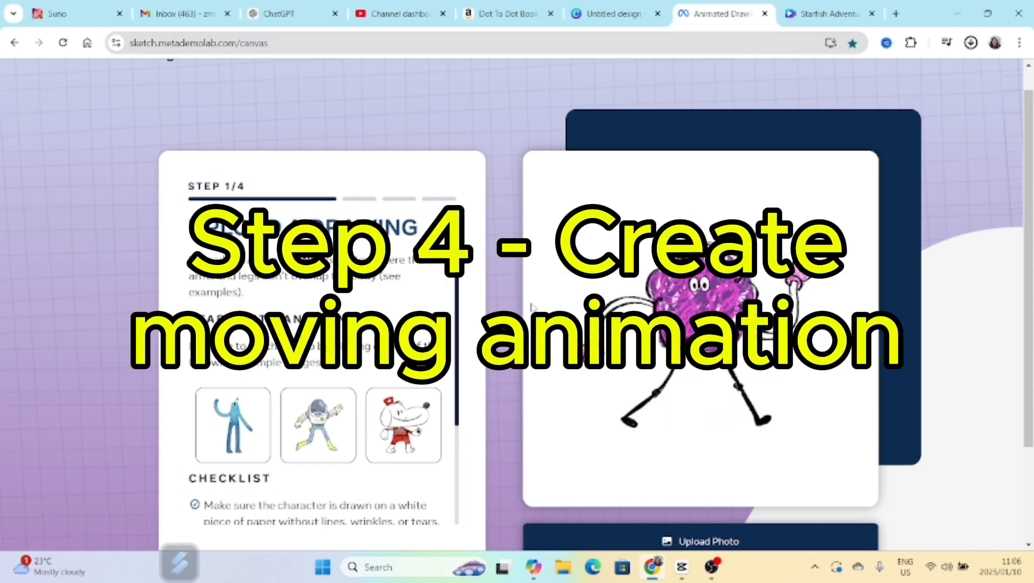
scroll(622, 528, down, 2)
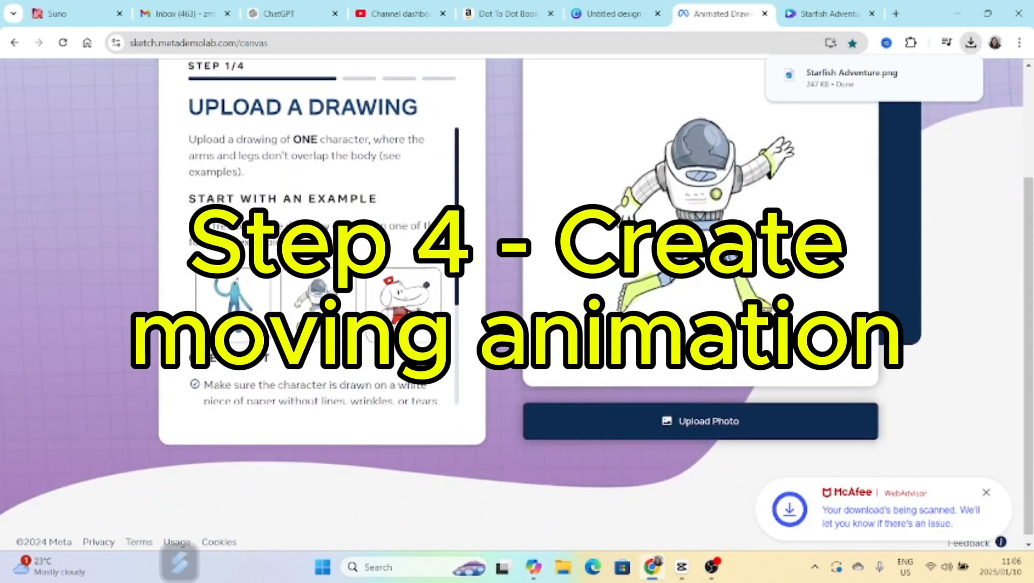
click(694, 419)
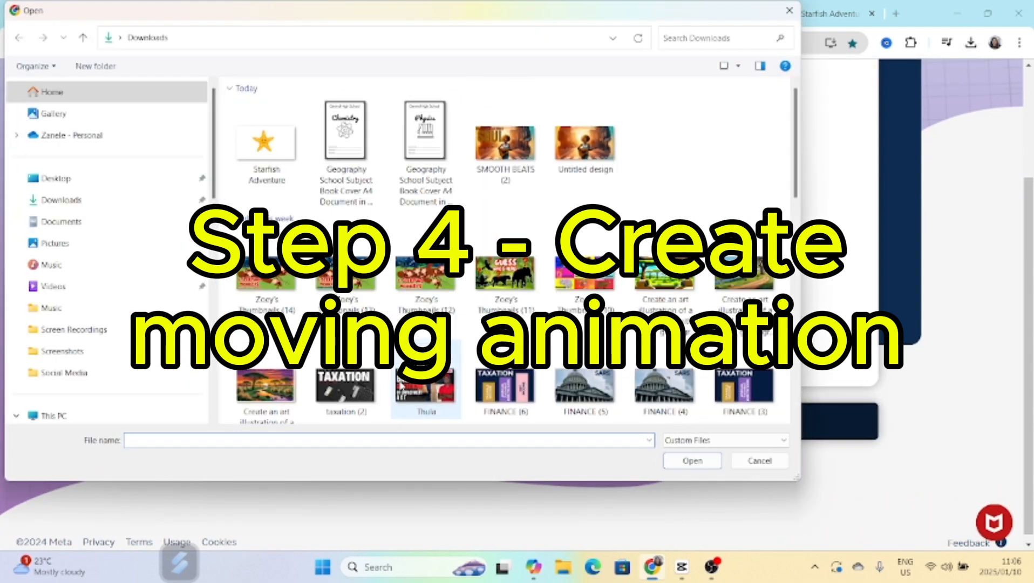
click(267, 143)
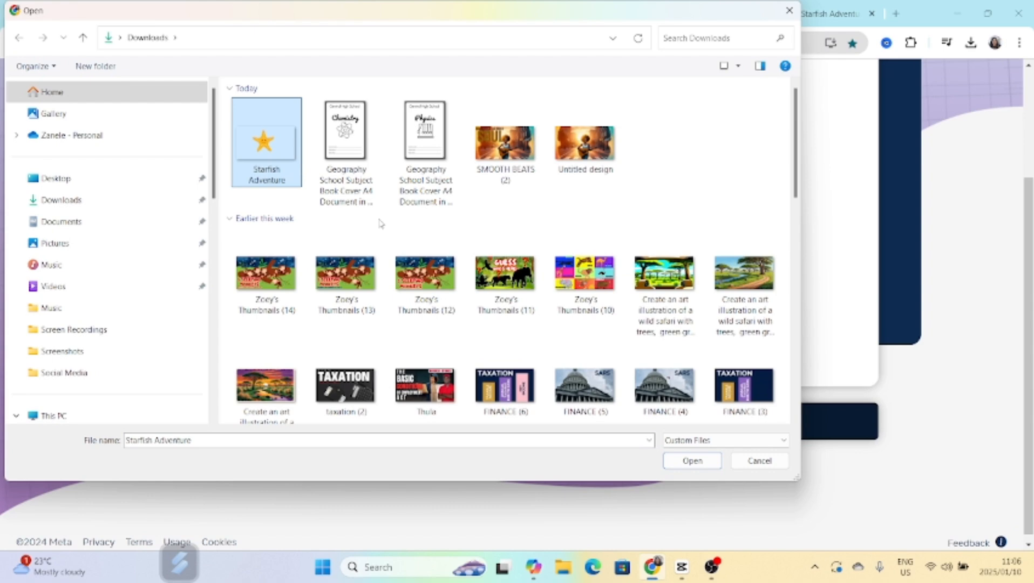
click(677, 461)
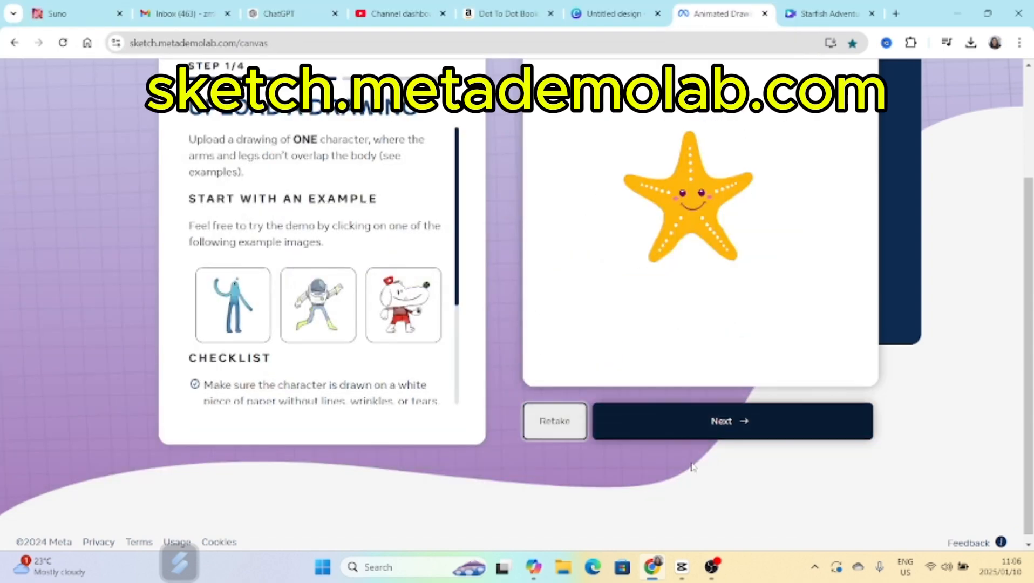
scroll(696, 243, up, 2)
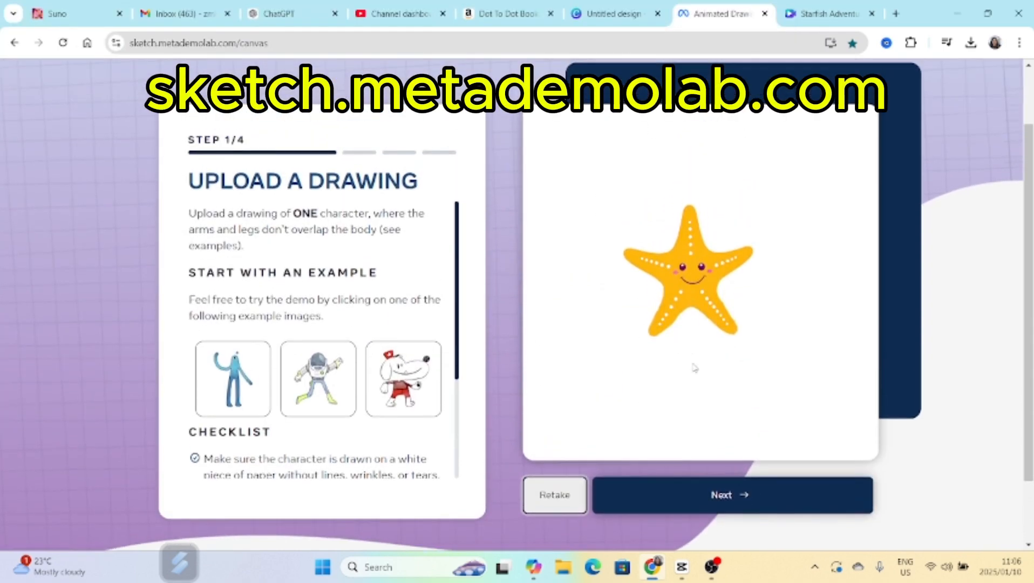
Accept the starfish's highlighted mask and move its wrist joints closer to the arm tips.
click(723, 509)
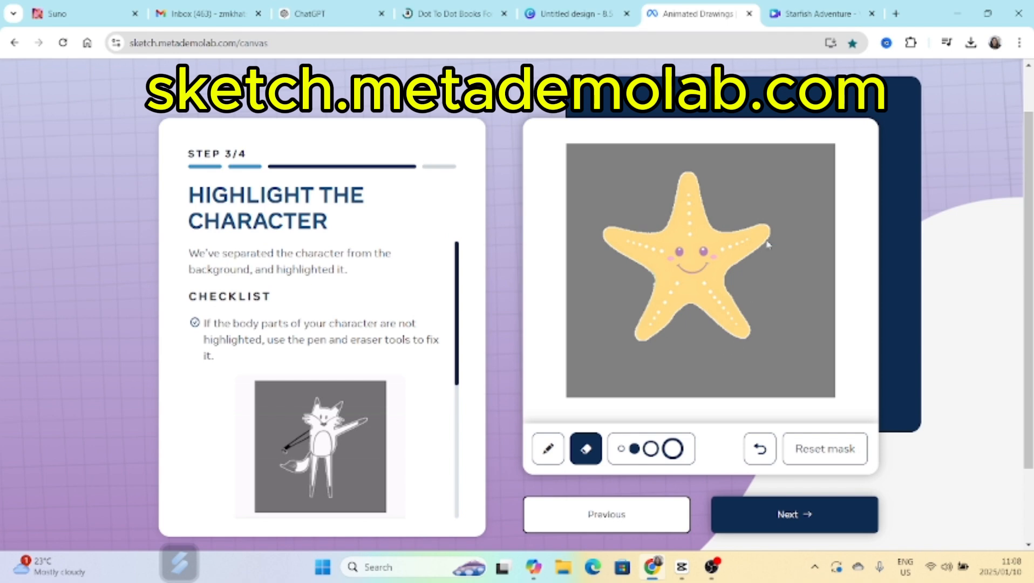
click(811, 515)
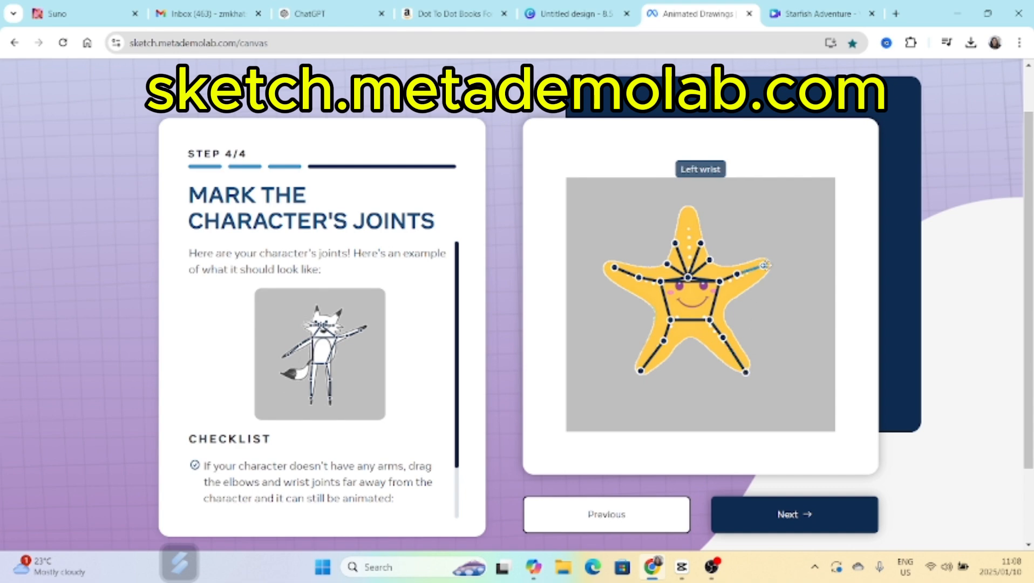
drag(767, 265, 768, 262)
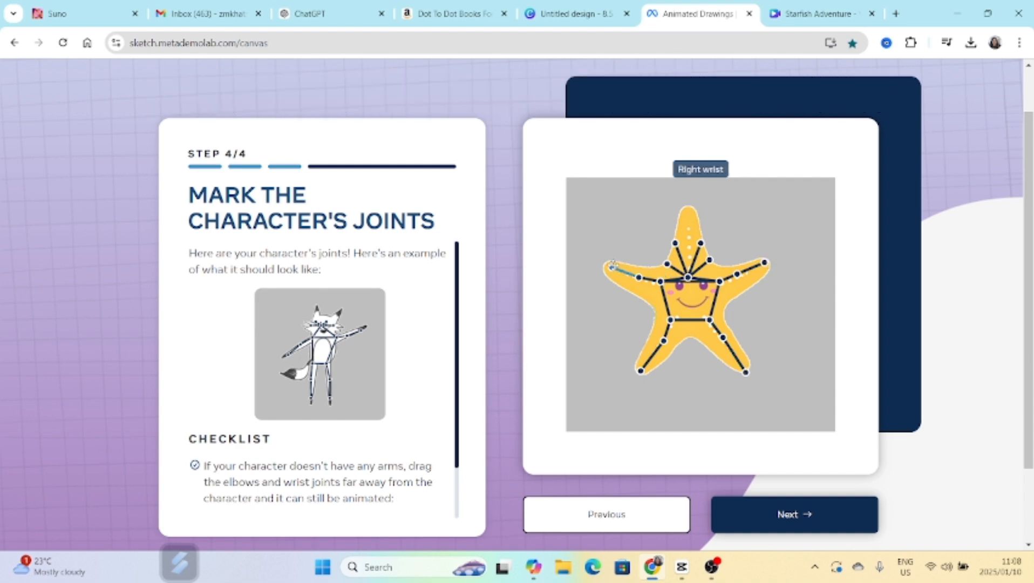
click(773, 514)
Preview walking motions on the starfish and browse the dance motions.
click(325, 300)
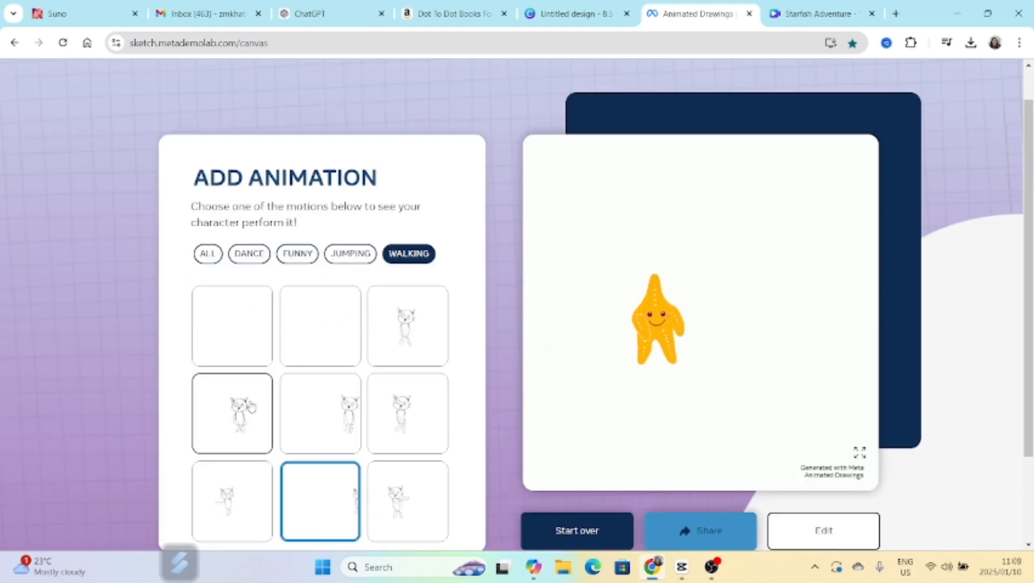
click(238, 406)
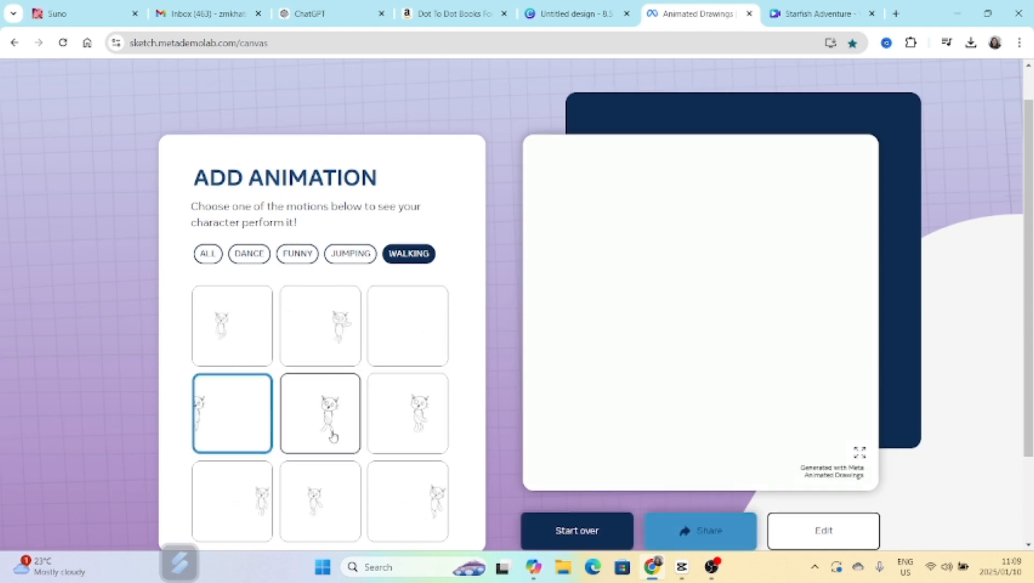
scroll(369, 427, down, 1)
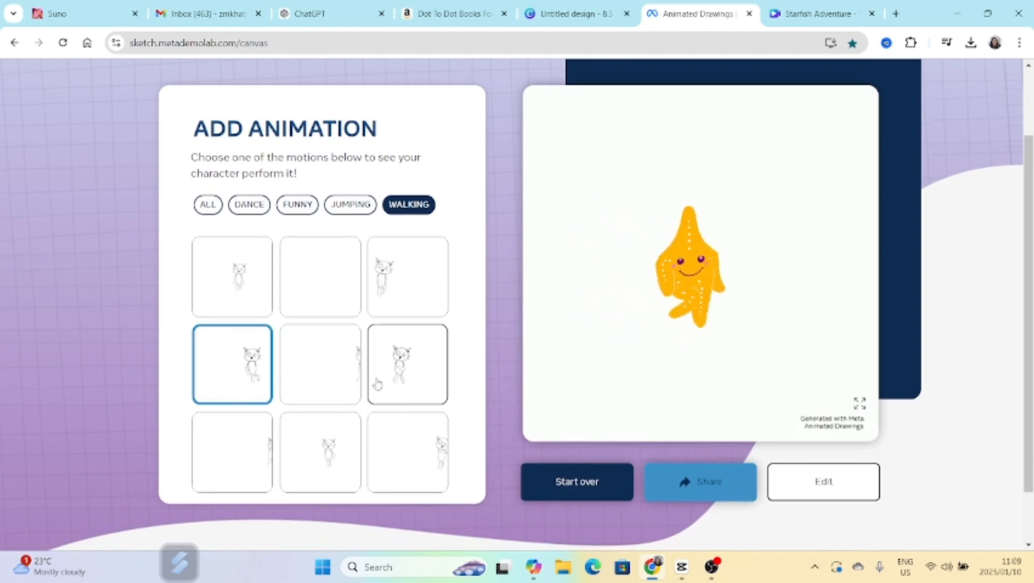
click(253, 207)
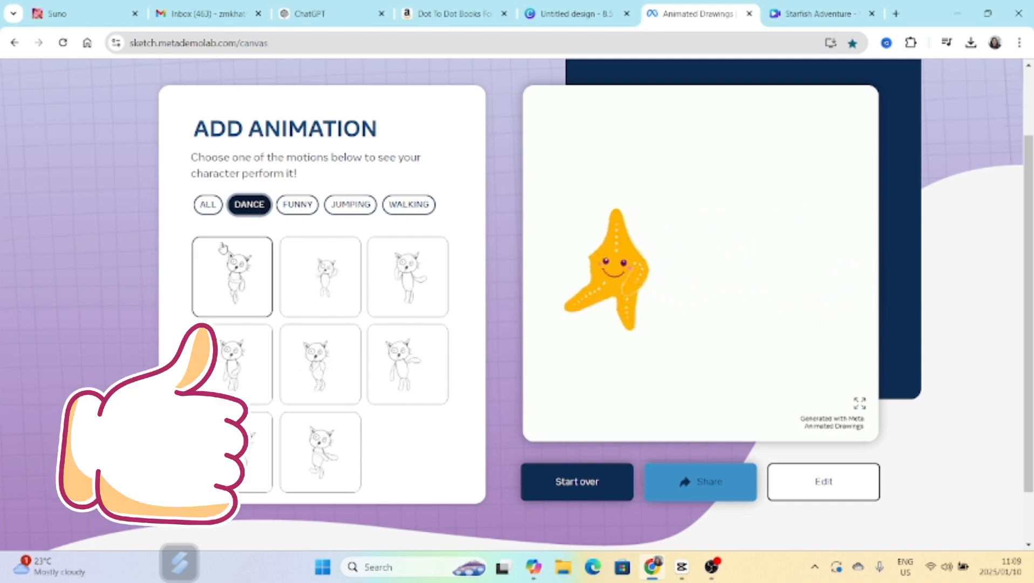
Apply the running jump motion, first among all motions, to the starfish and download the animation video.
click(207, 204)
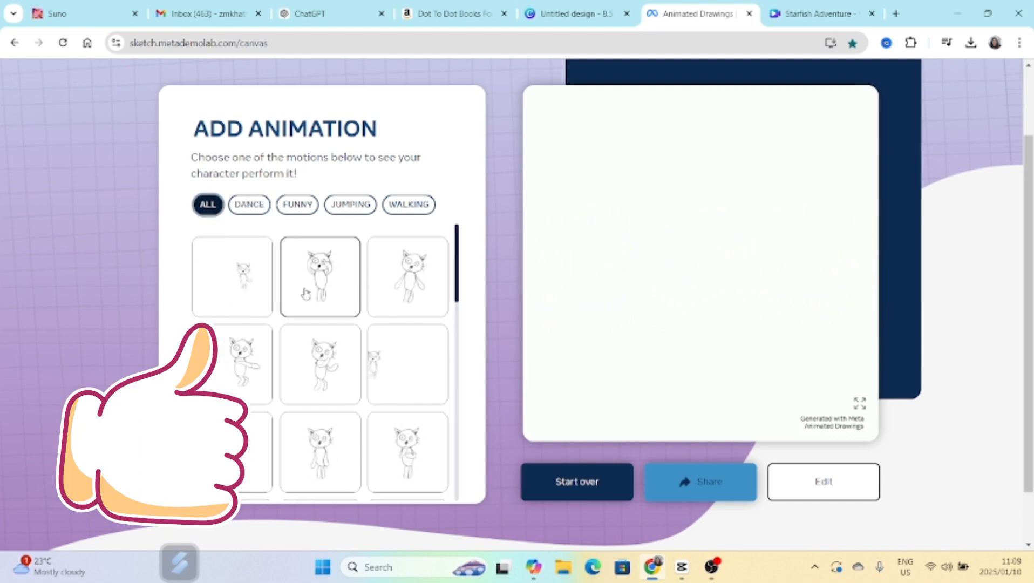
click(240, 283)
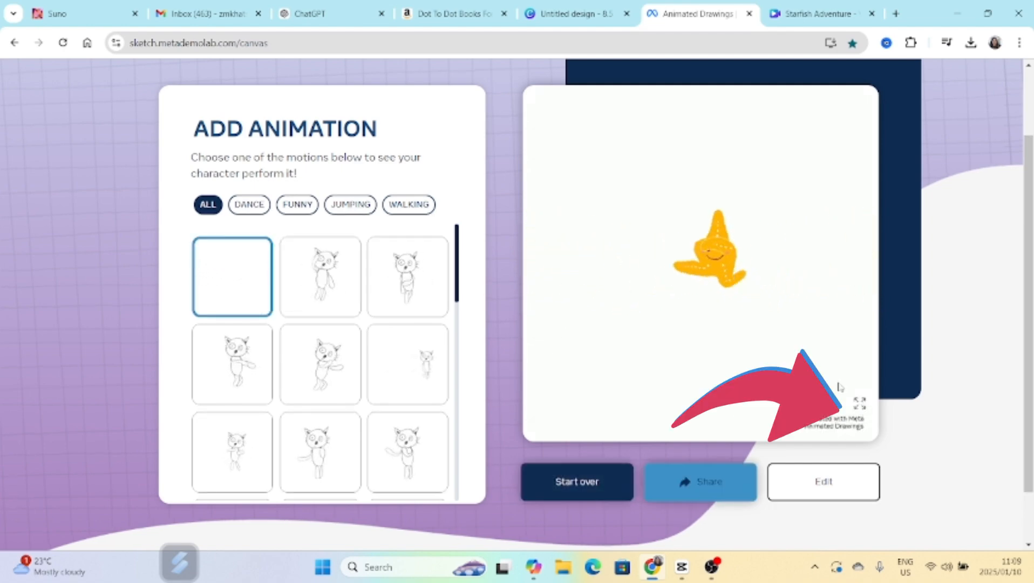
click(853, 407)
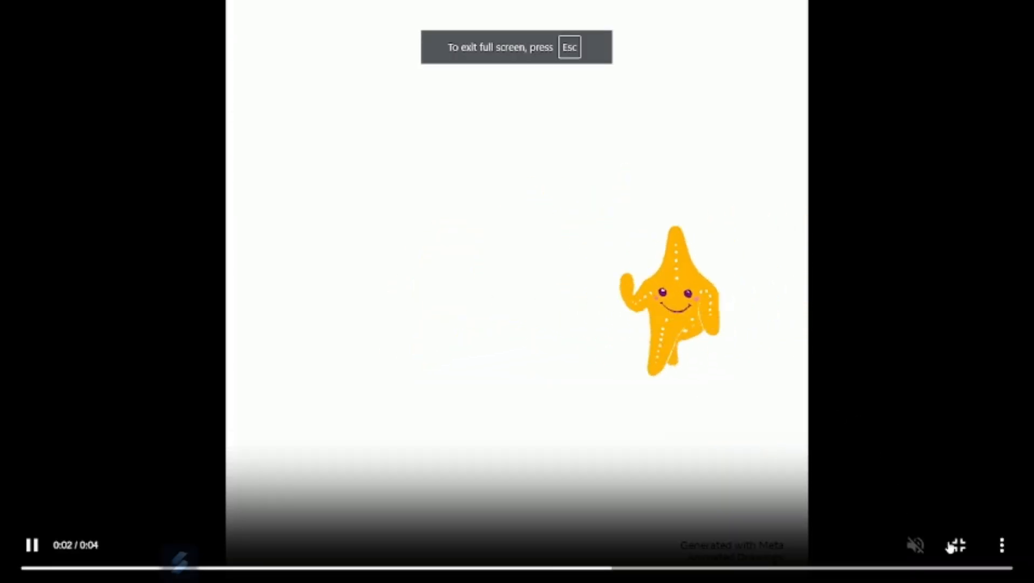
click(999, 546)
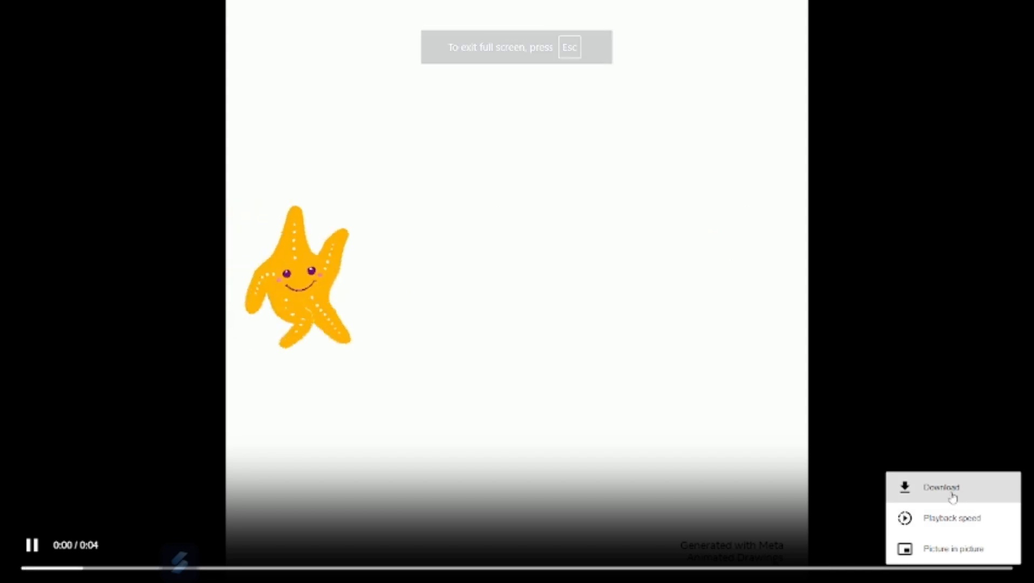
click(953, 492)
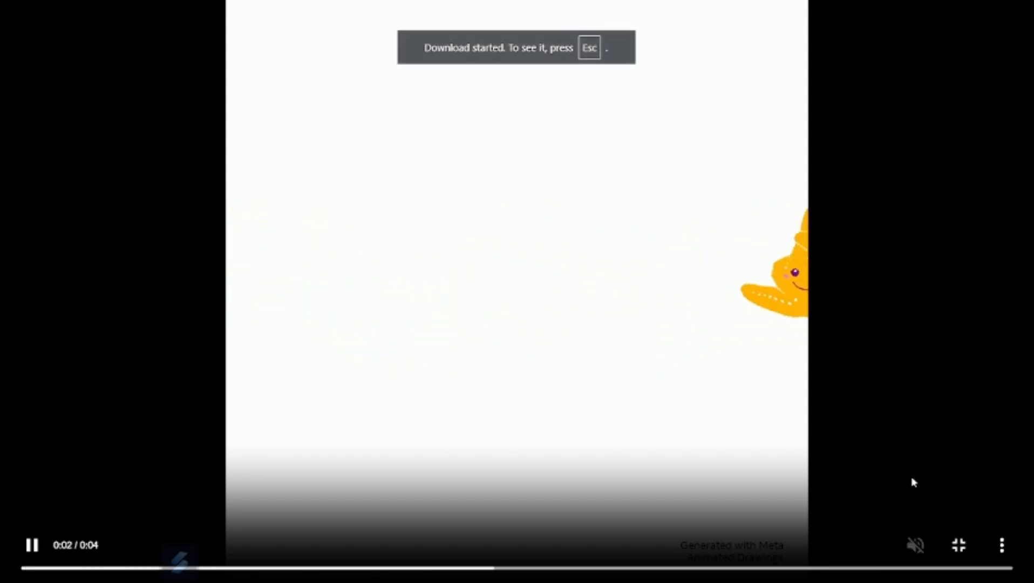
key(Escape)
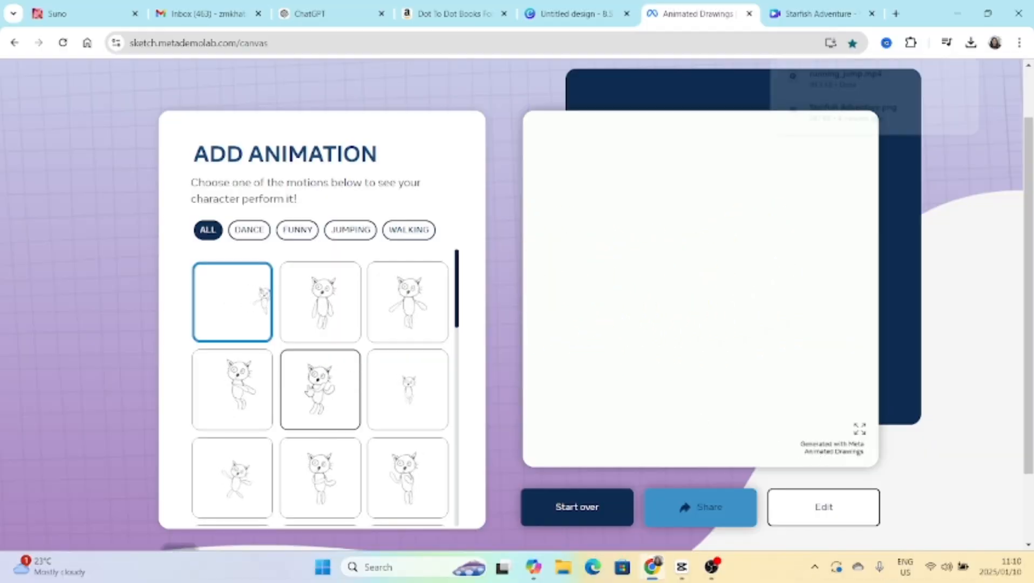
click(309, 392)
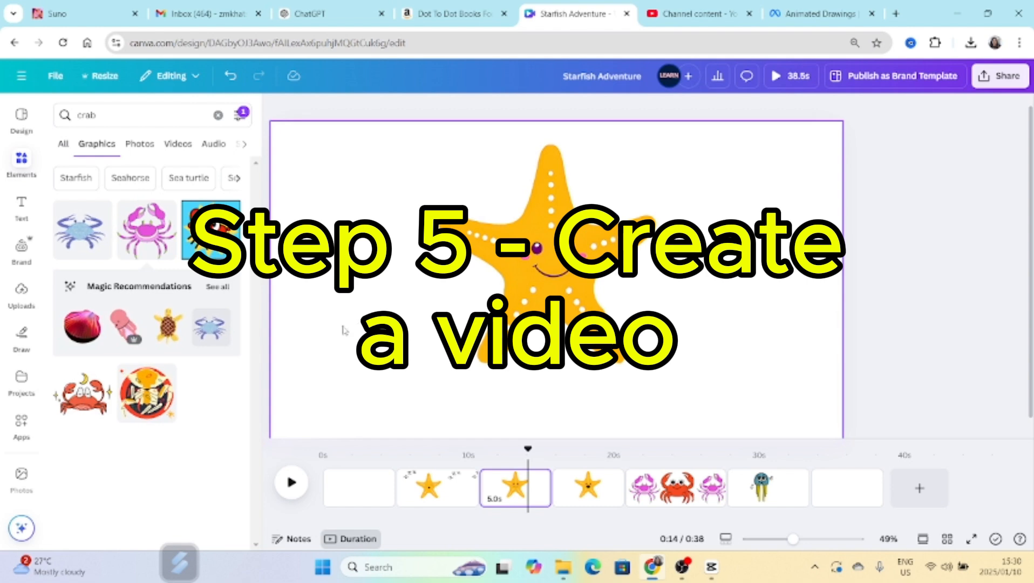
Upload the Starfish's Day Adventure audio from the Downloads folder and add it as the video's soundtrack, returning the playhead to the start.
click(351, 488)
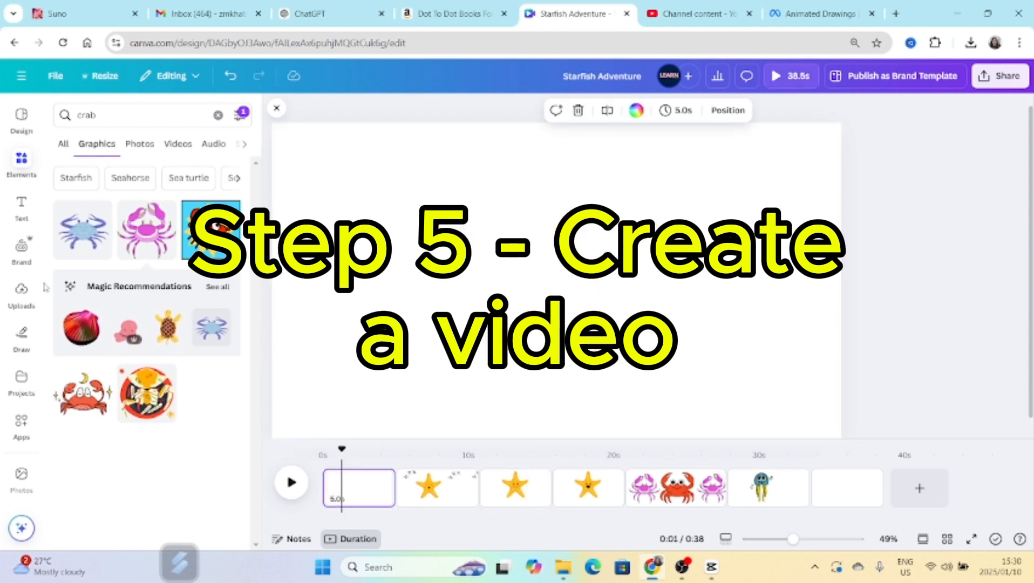
click(22, 297)
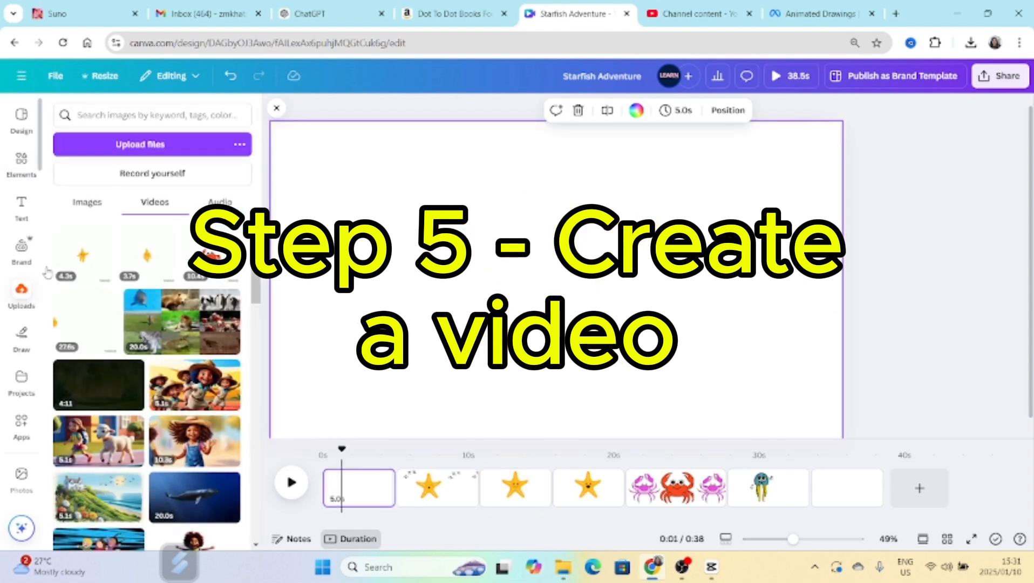
click(223, 203)
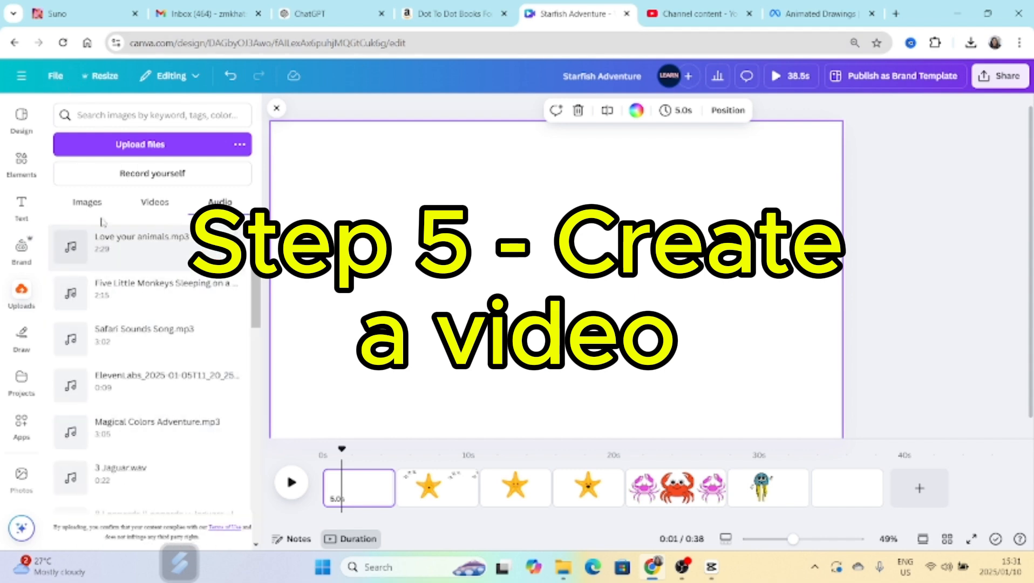
click(148, 150)
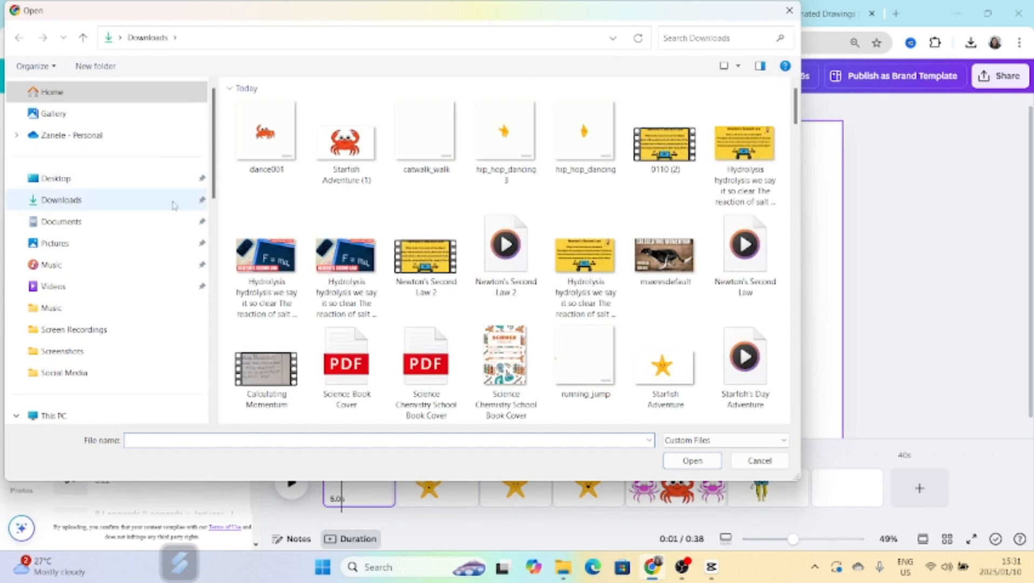
click(745, 372)
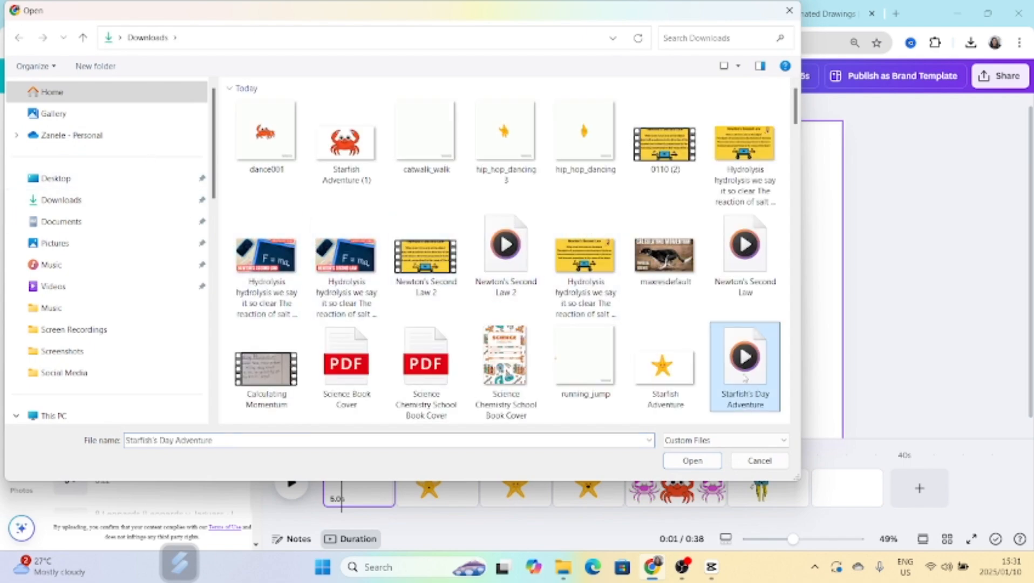
click(710, 465)
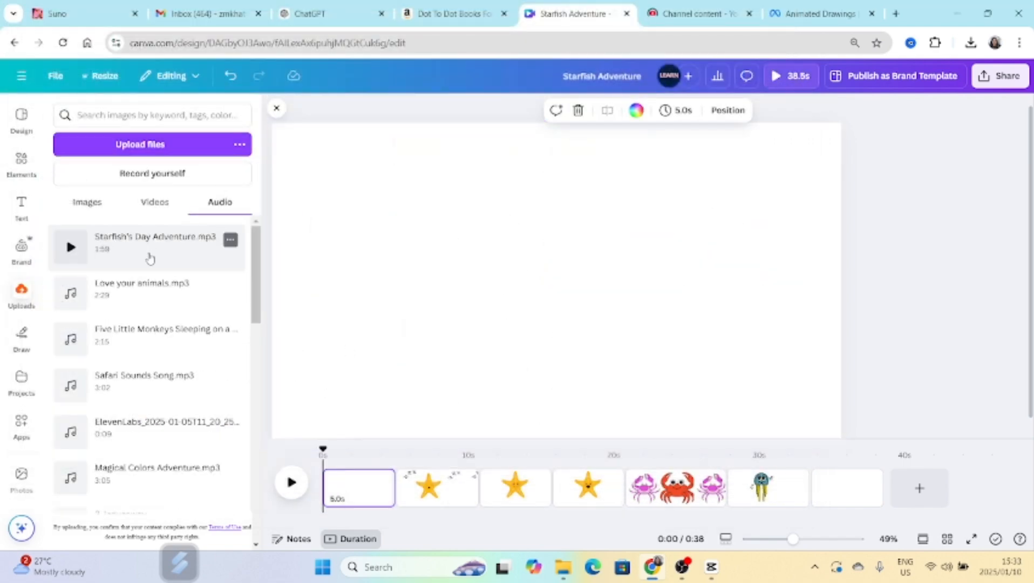
click(143, 244)
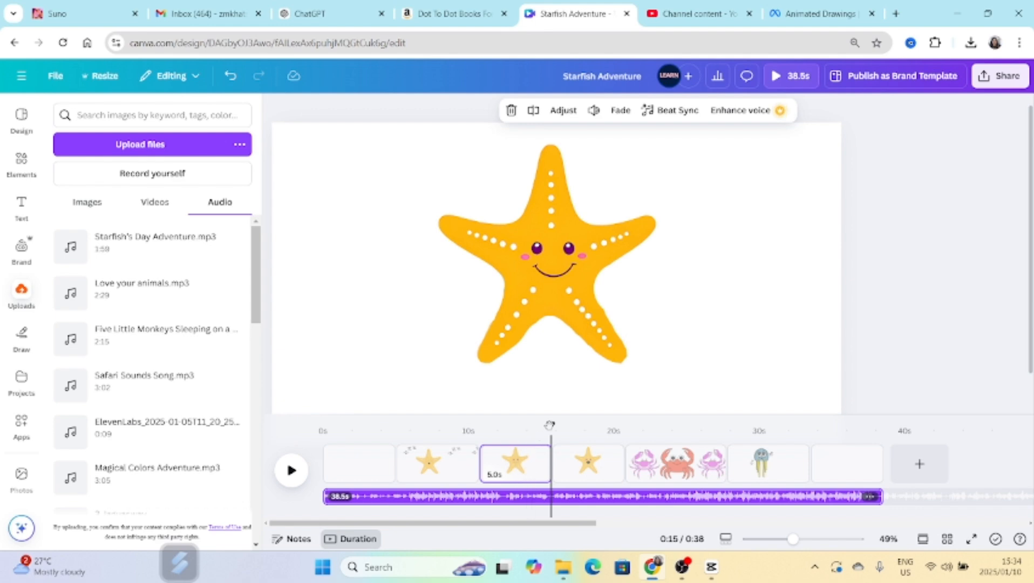
drag(549, 424, 323, 425)
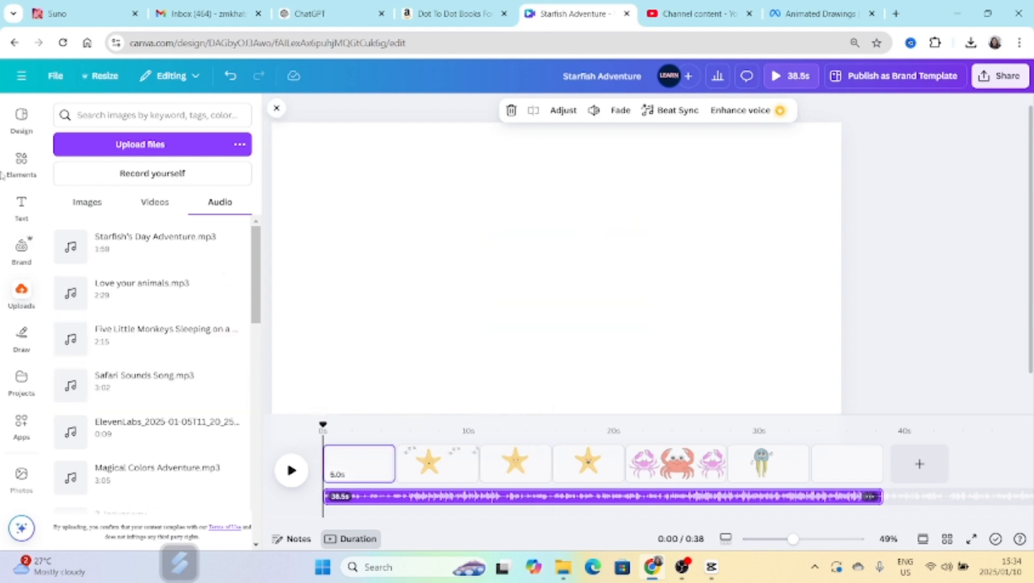
Search the elements for "CARTOON UNDERWATER" and limit the results to videos.
click(20, 159)
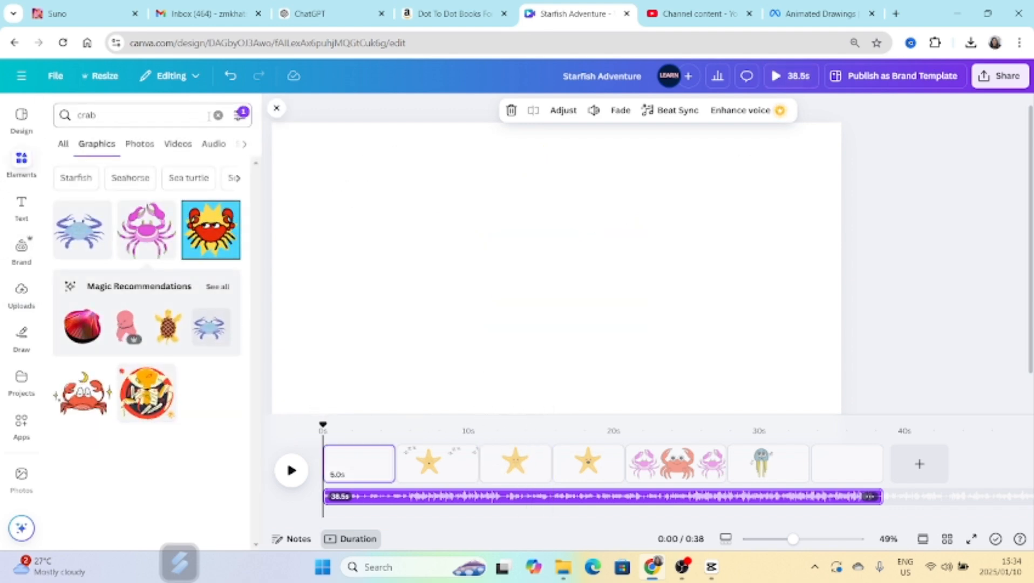
click(217, 114)
click(138, 115)
text(u)
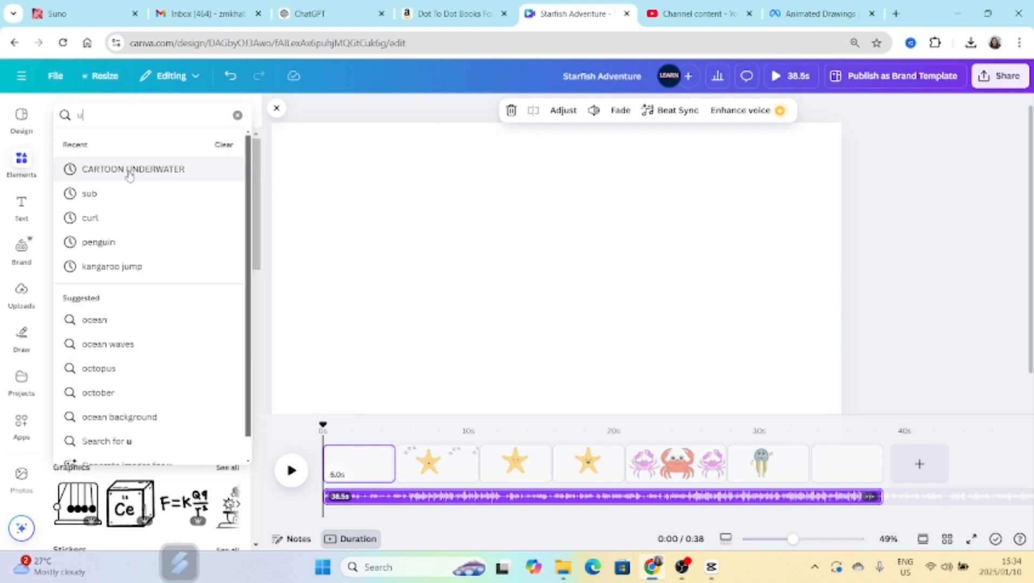
click(129, 171)
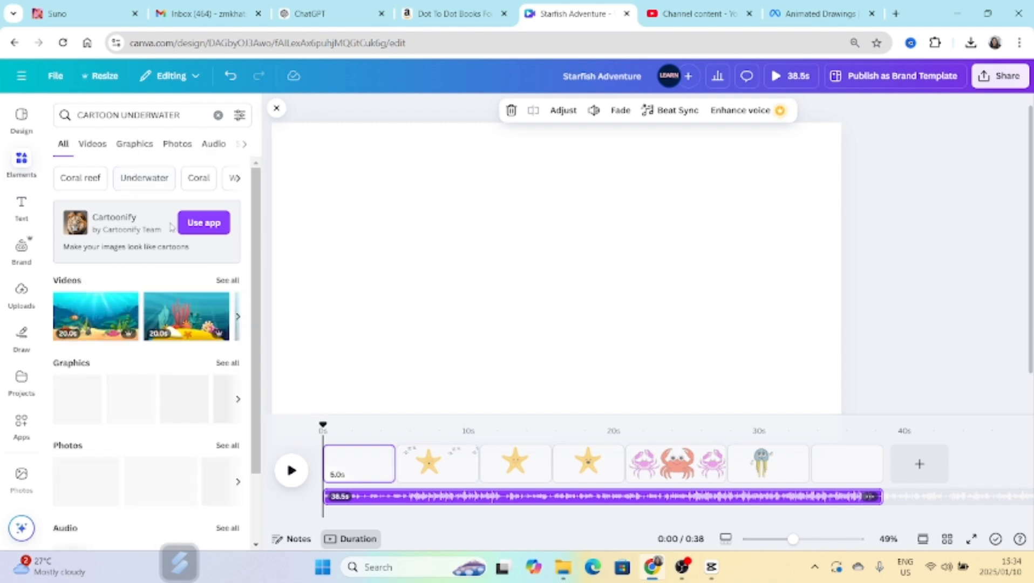
click(92, 144)
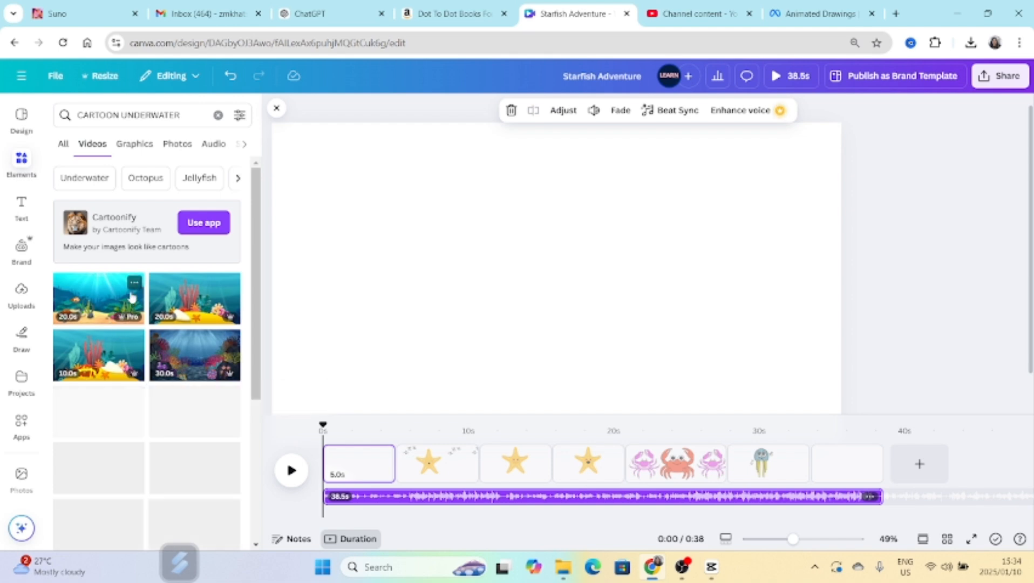
Add the 20-second coral reef video with the shell and starfish to the blank first page and set it as the background.
scroll(154, 444, down, 4)
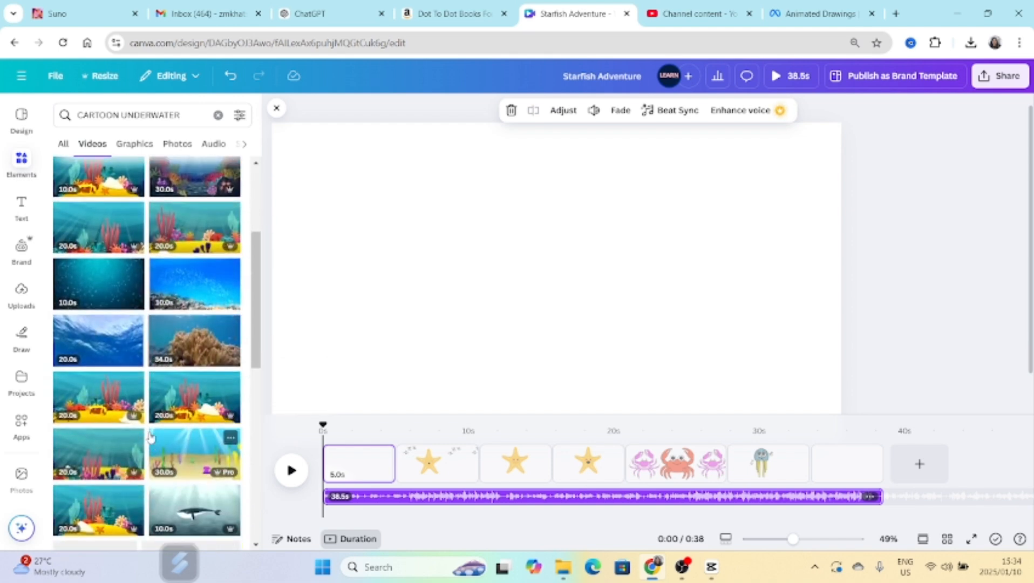
scroll(150, 436, down, 4)
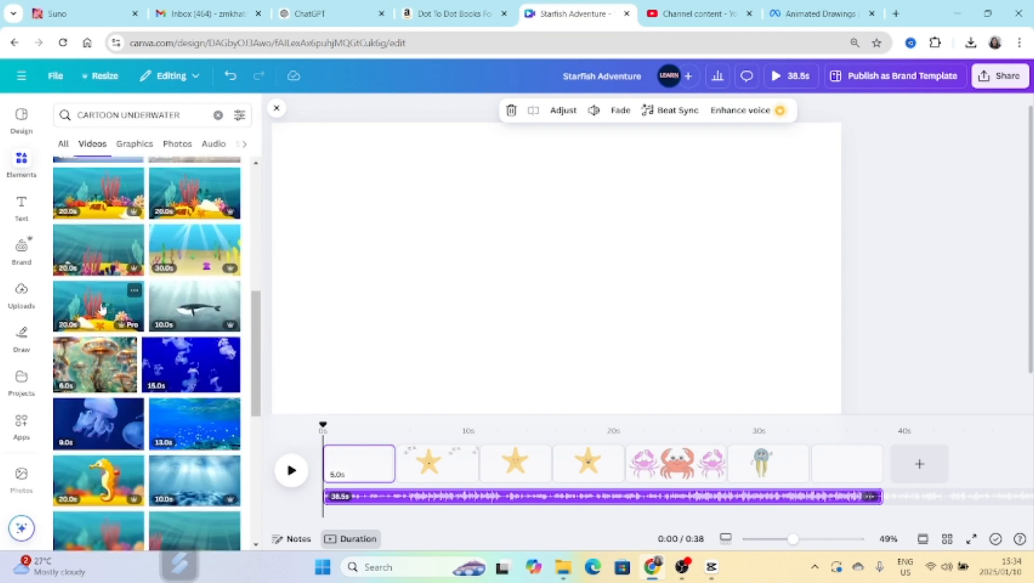
scroll(103, 312, down, 1)
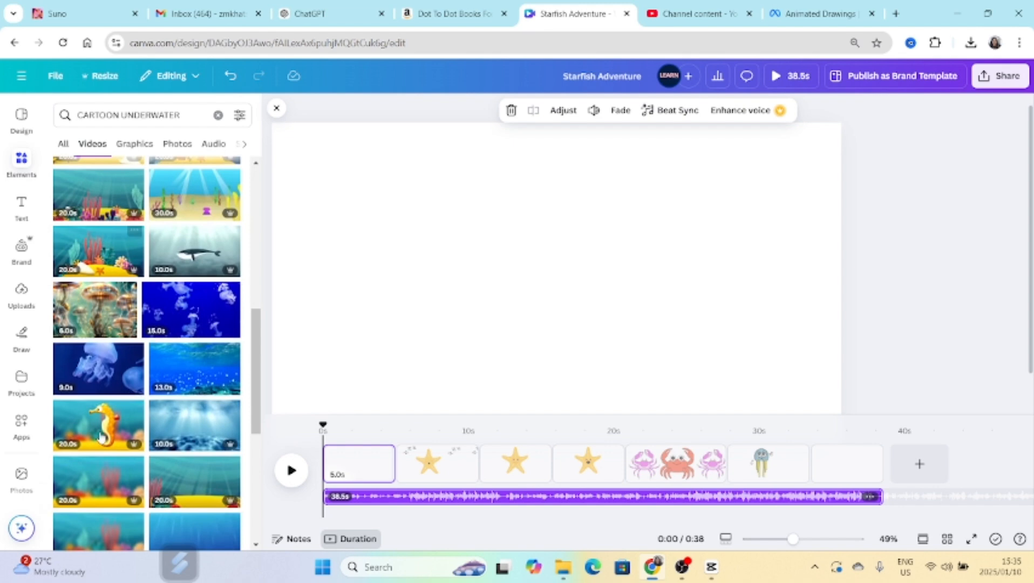
click(104, 271)
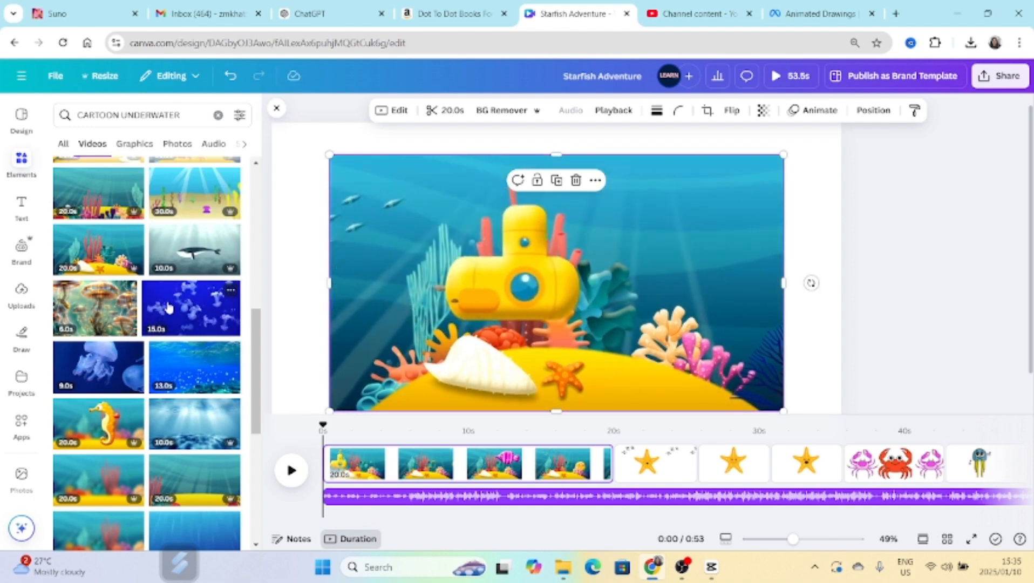
right_click(387, 281)
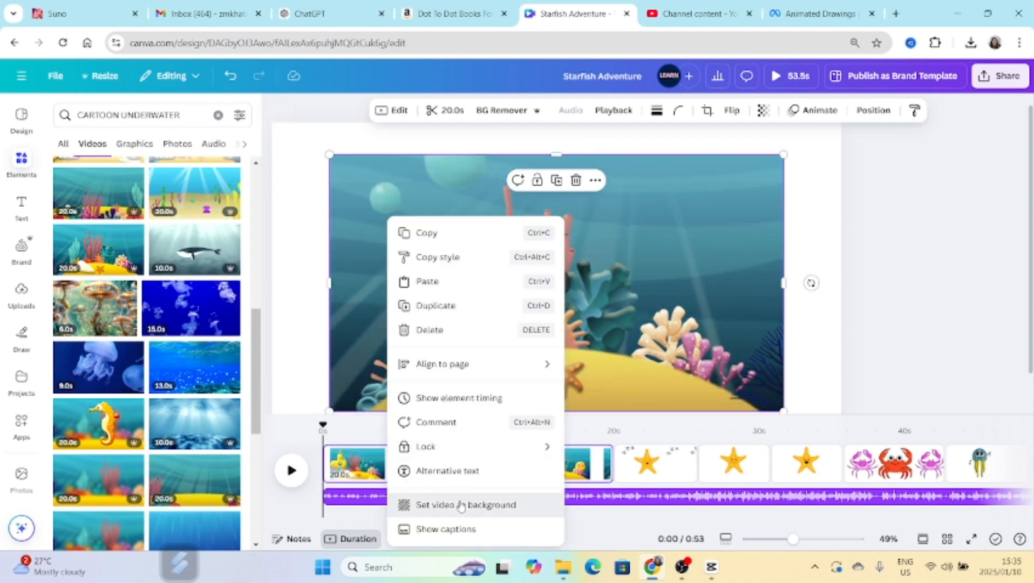
click(442, 503)
Add a pink, outlined "STARFISH ADVENTURES" title in Sergio Trendy, size 122, curved across the top of the reef scene, and preview it.
key(t)
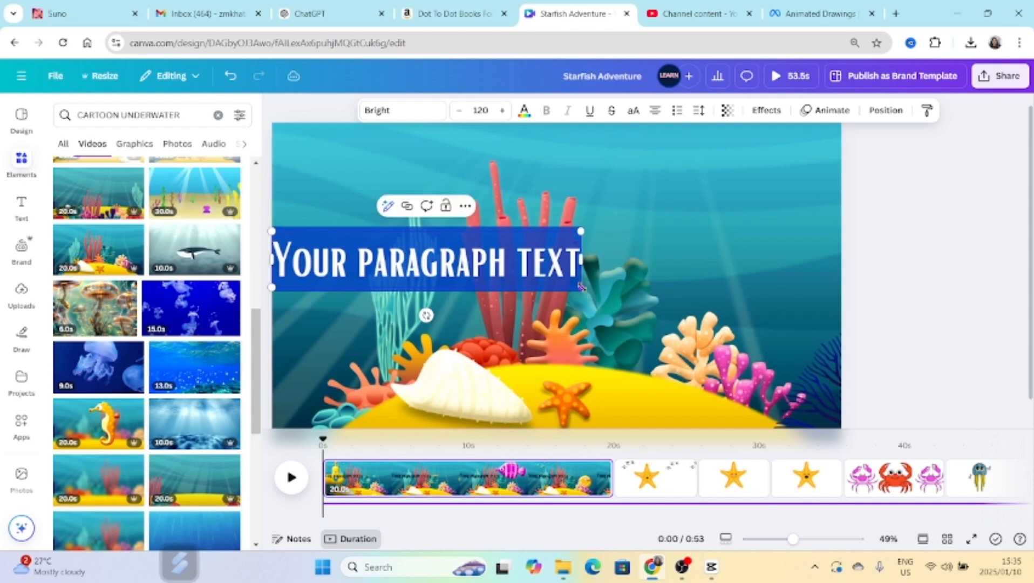
key(Escape)
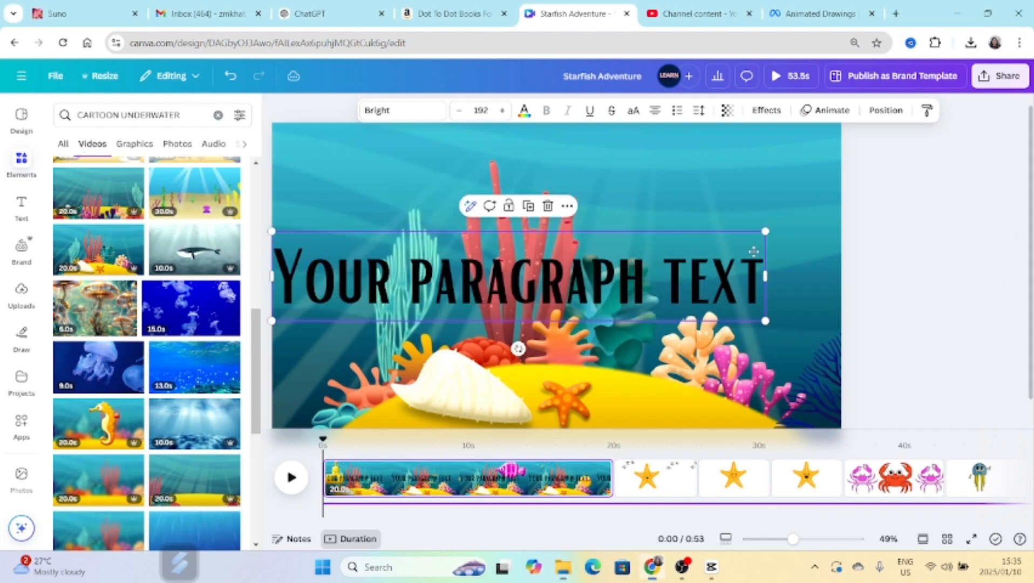
drag(753, 250, 762, 185)
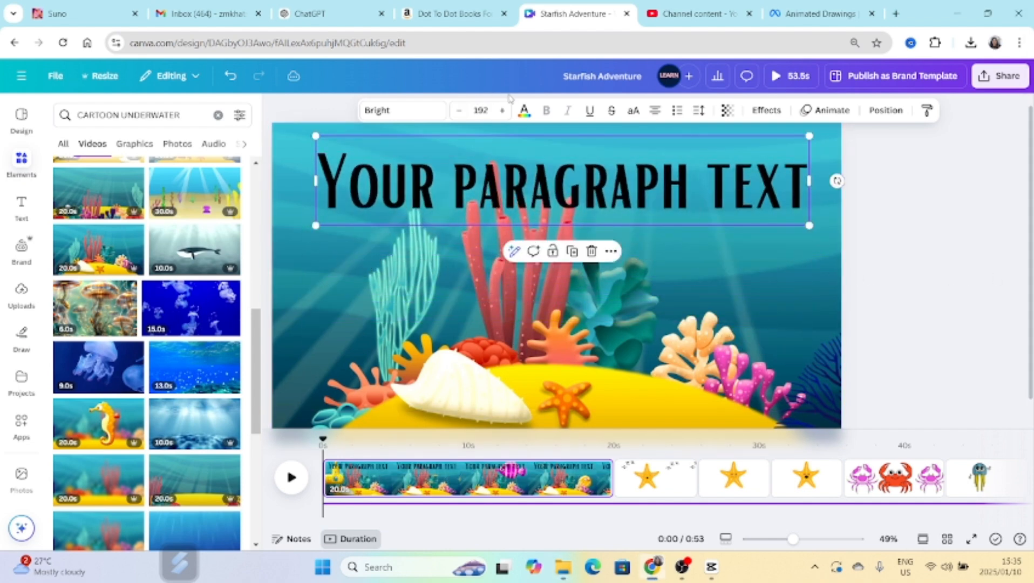
click(394, 110)
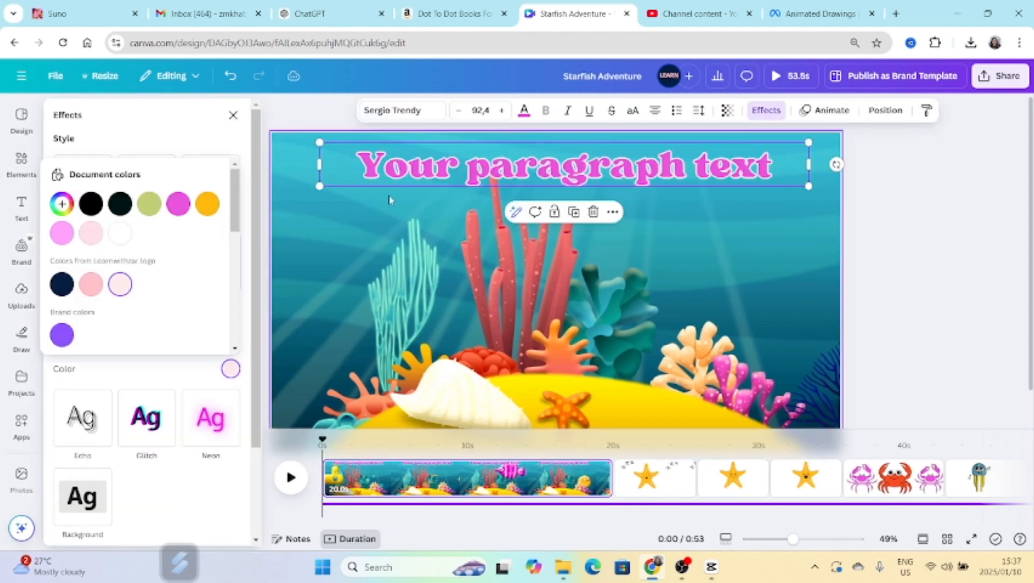
text(STARFISH ADVENTURES)
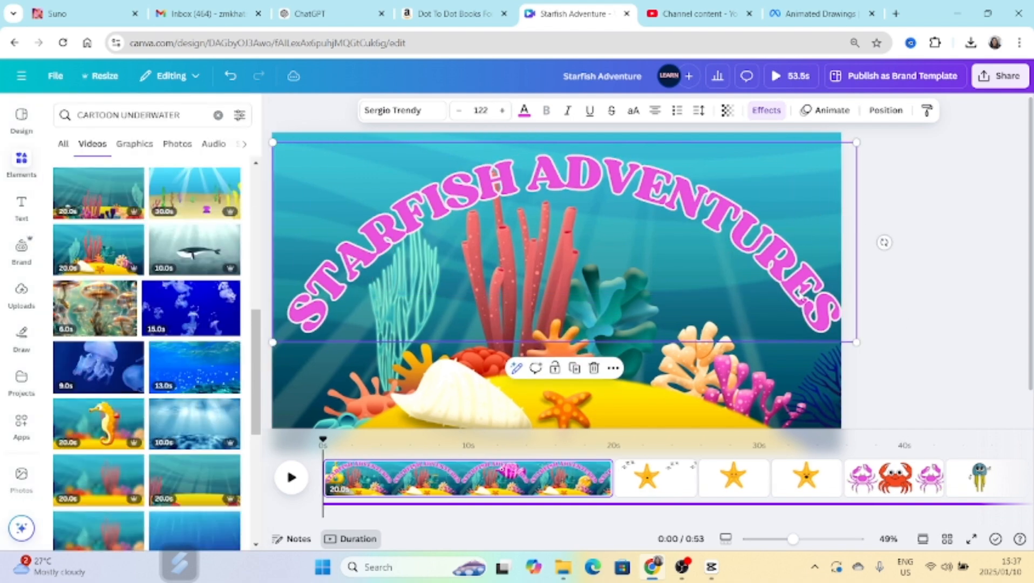
click(291, 477)
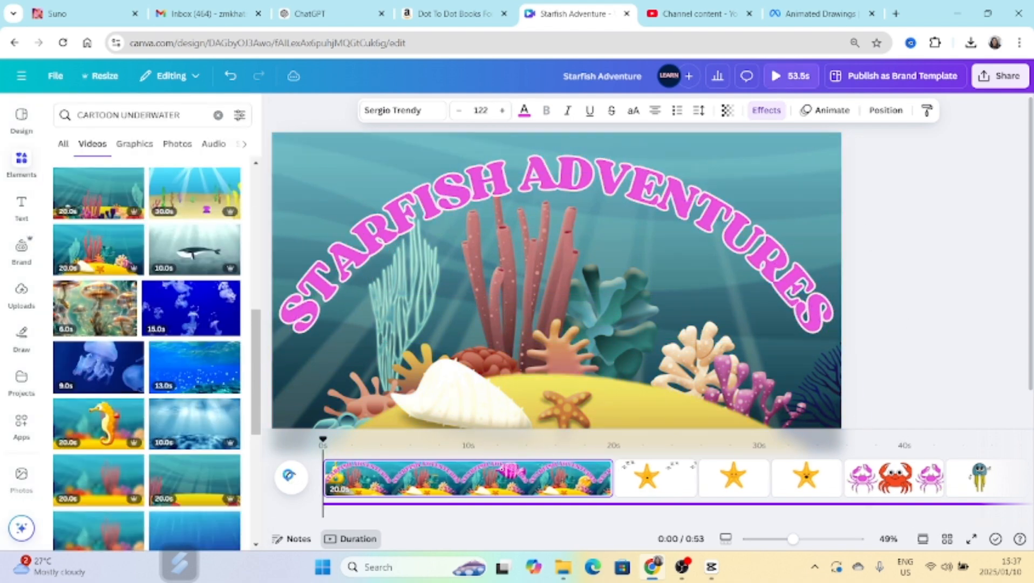
Apply the Burst text animation to the curved title and preview the scene.
click(715, 276)
click(824, 111)
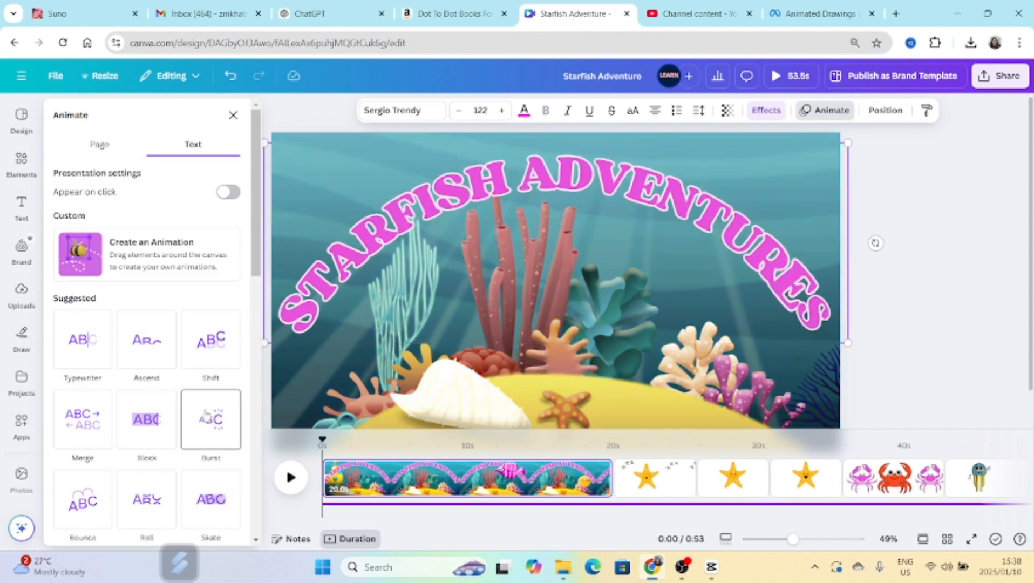
click(210, 421)
click(290, 477)
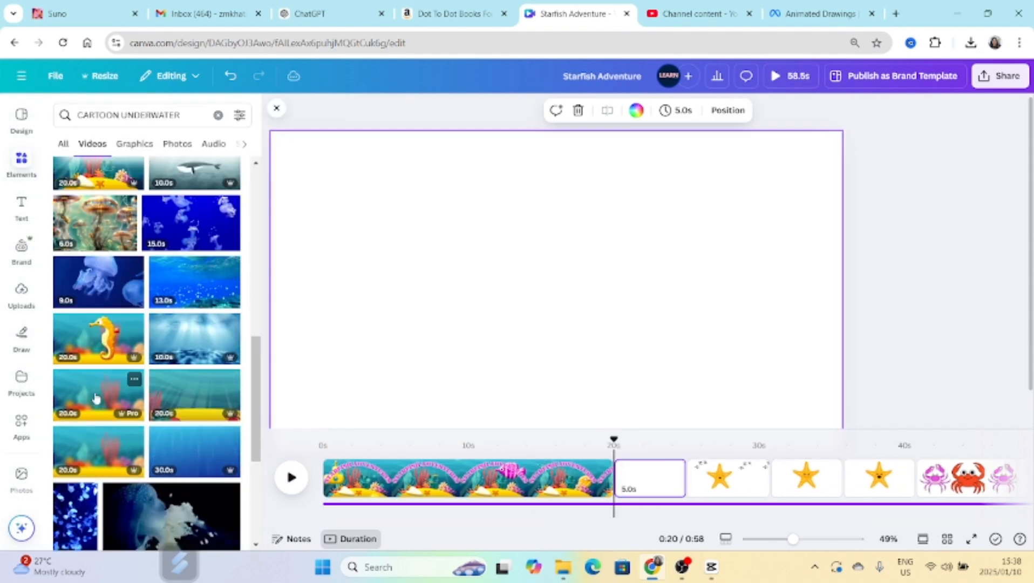
Add the 20-second blurred coral reef video on a page after the title scene and select the sleeping starfish group on its page.
click(102, 396)
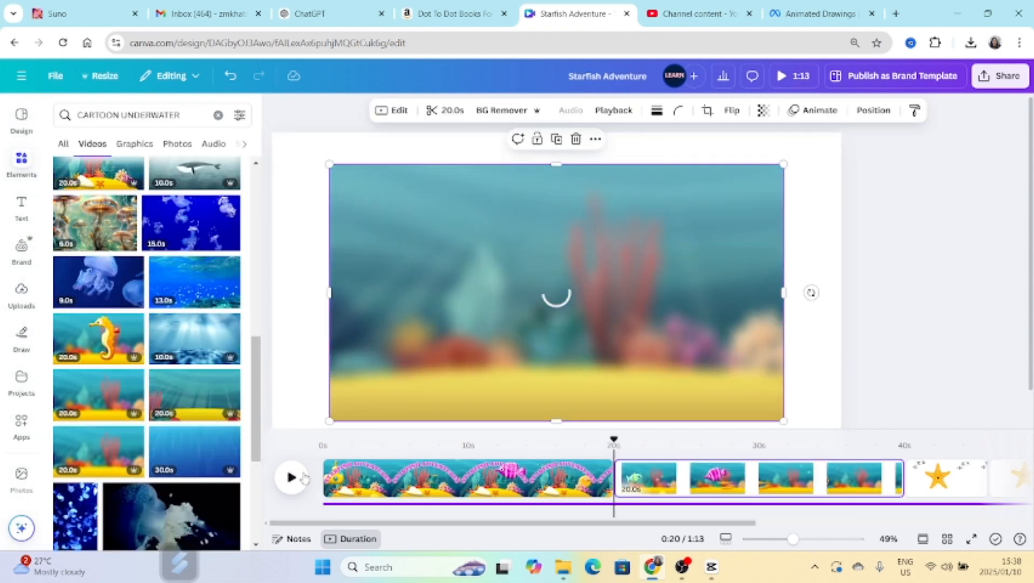
click(291, 476)
click(557, 298)
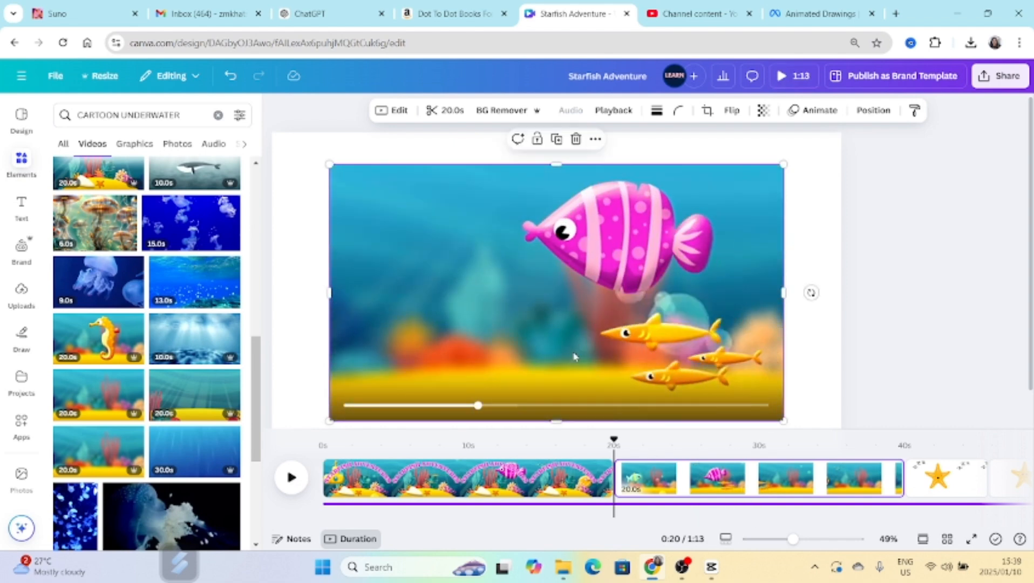
scroll(874, 477, down, 1)
click(890, 477)
click(541, 290)
click(428, 378)
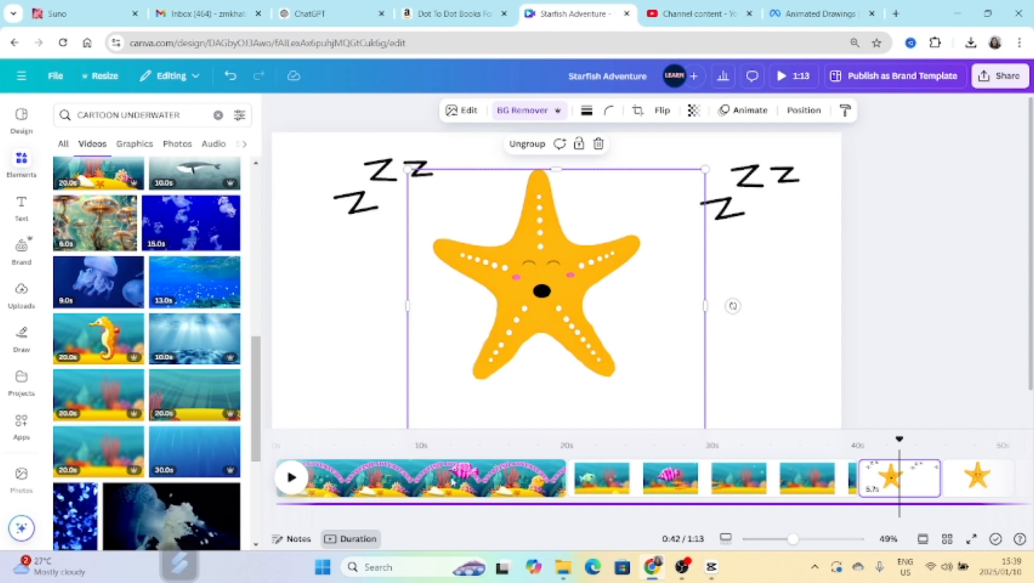
Play the title scene to its end and add the Human Snore A sound effect at that point in the timeline.
click(291, 477)
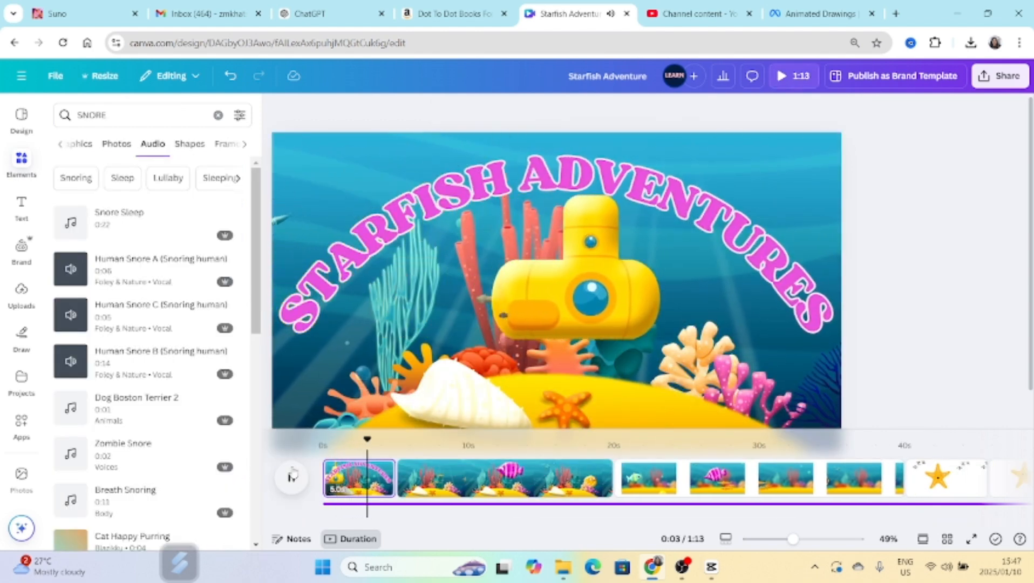
click(292, 476)
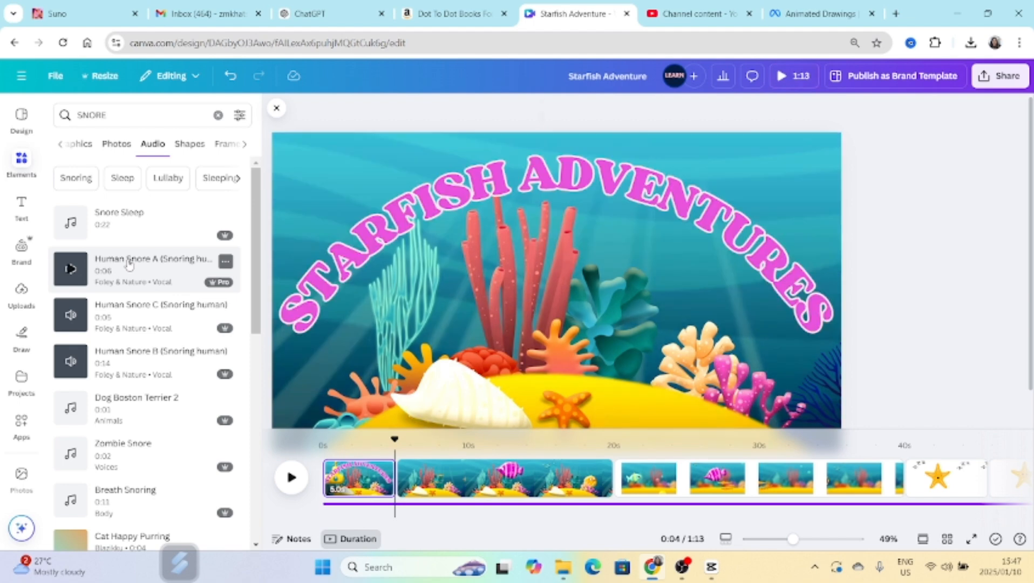
click(129, 262)
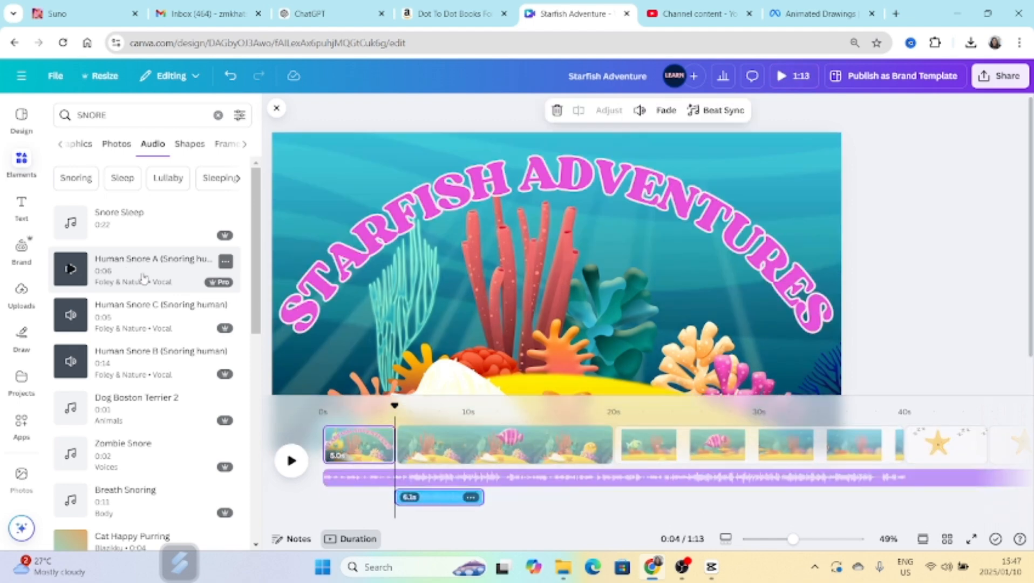
click(581, 365)
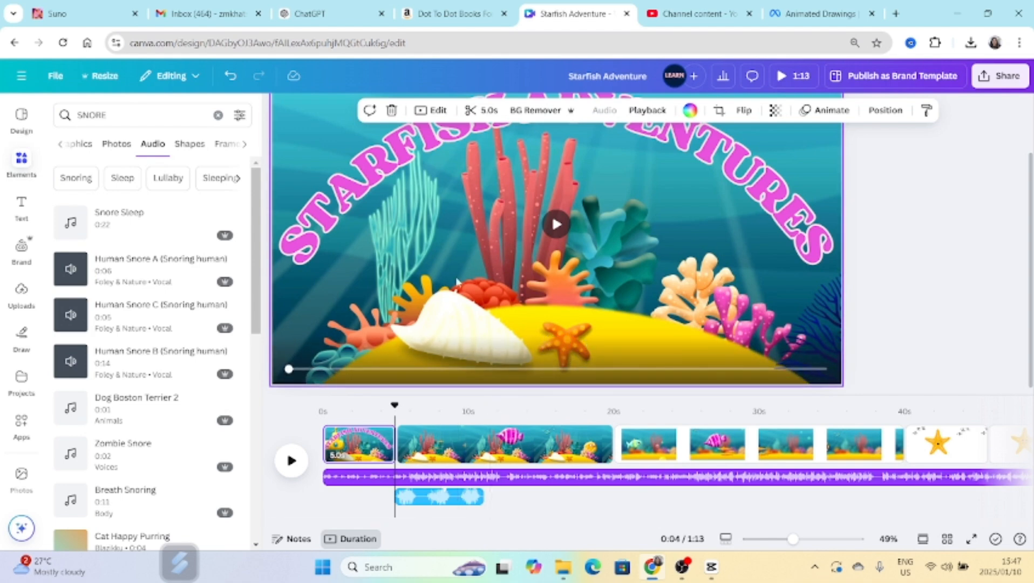
scroll(438, 304, up, 3)
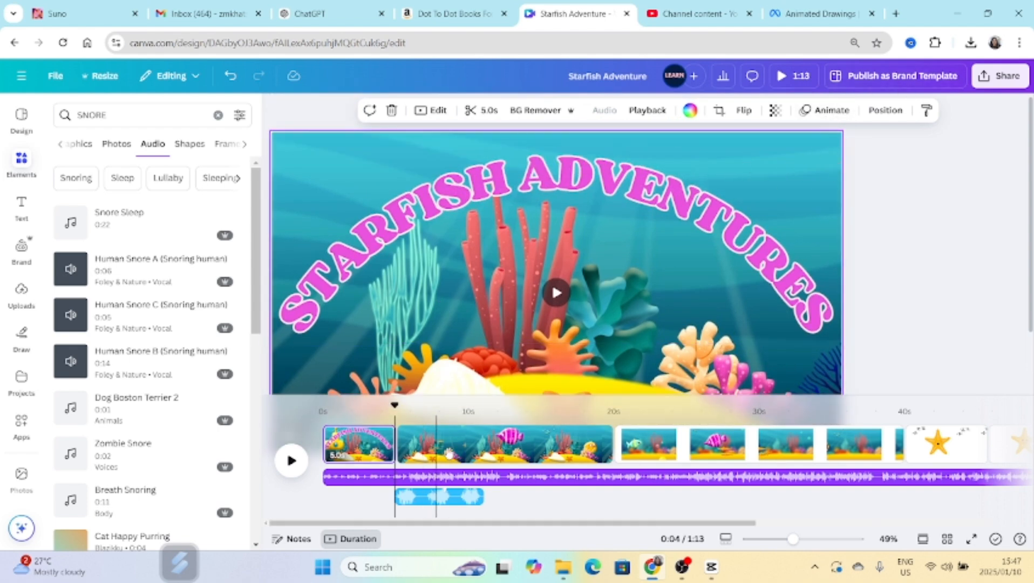
Move the playhead to the start of the second reef scene and play it to check the snoring sound.
click(447, 452)
drag(444, 408, 421, 407)
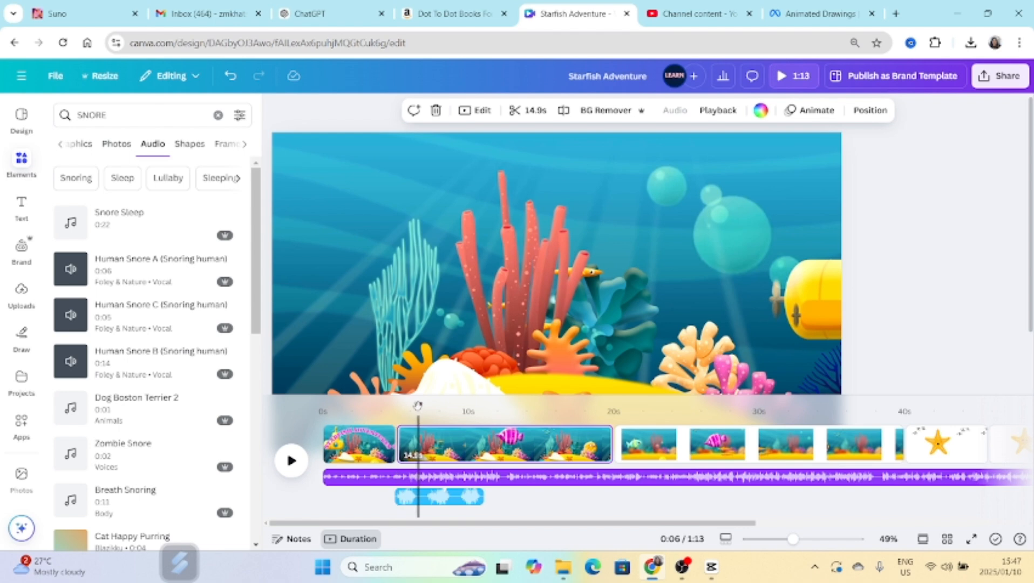
drag(418, 406, 398, 411)
key(space)
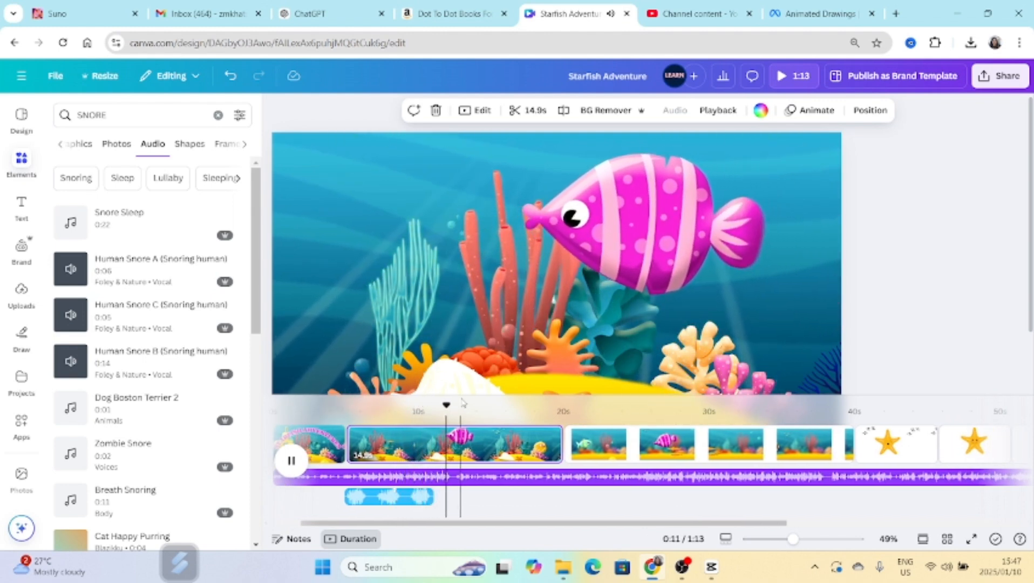
Stop the playback and copy the sleeping starfish group from its page into the second reef scene.
key(space)
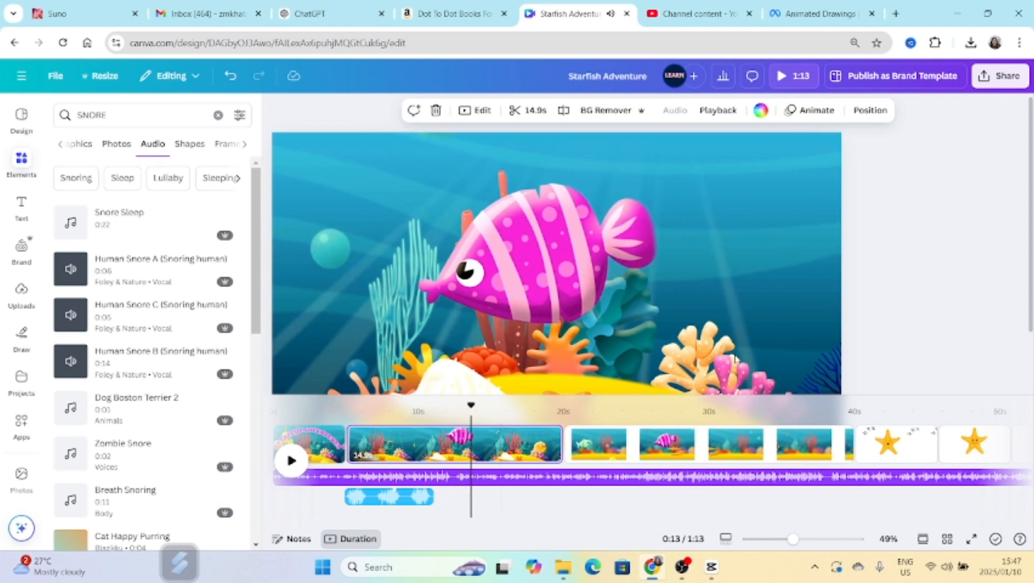
scroll(452, 435, right, 1)
scroll(436, 439, left, 1)
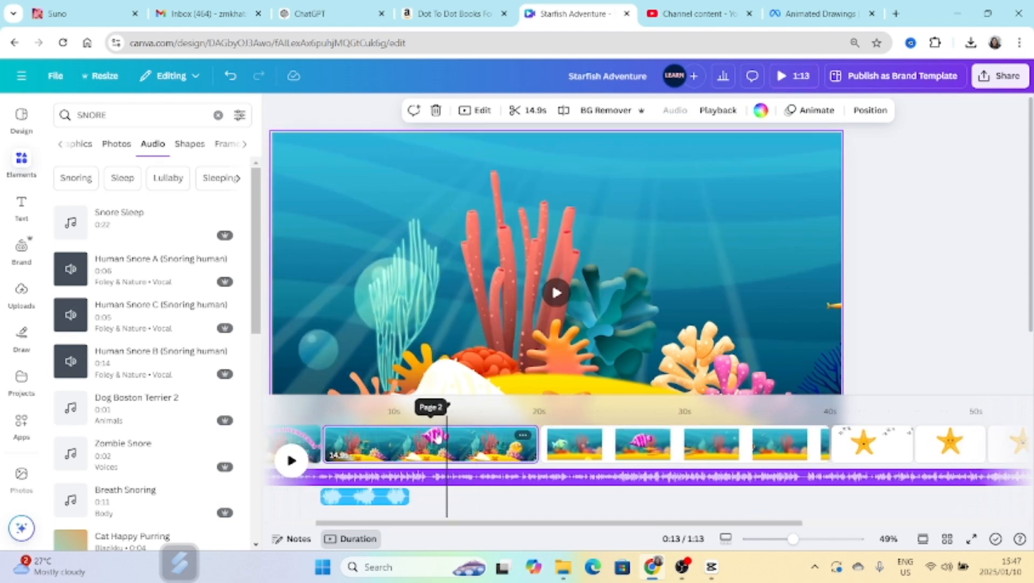
click(877, 452)
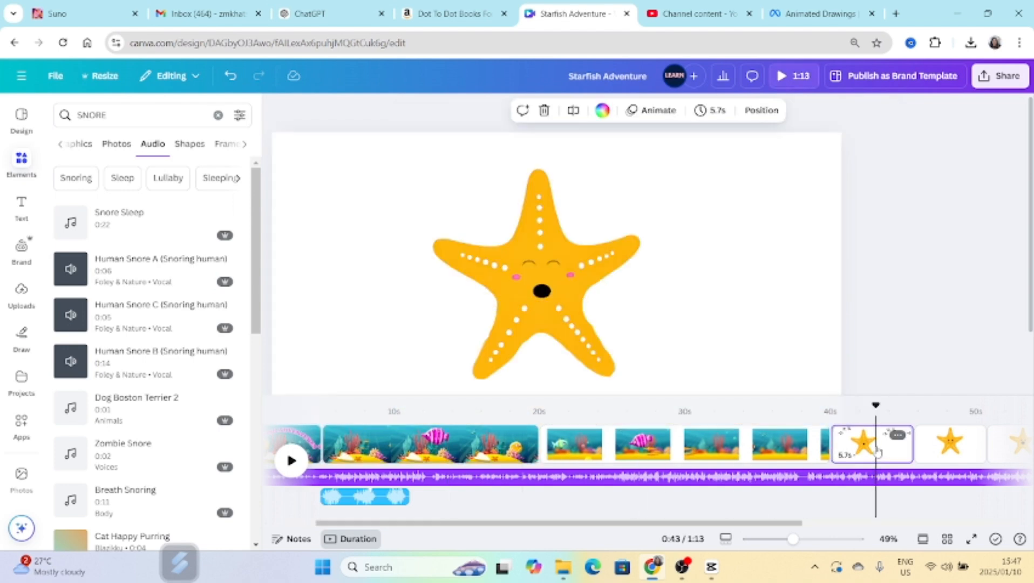
click(684, 318)
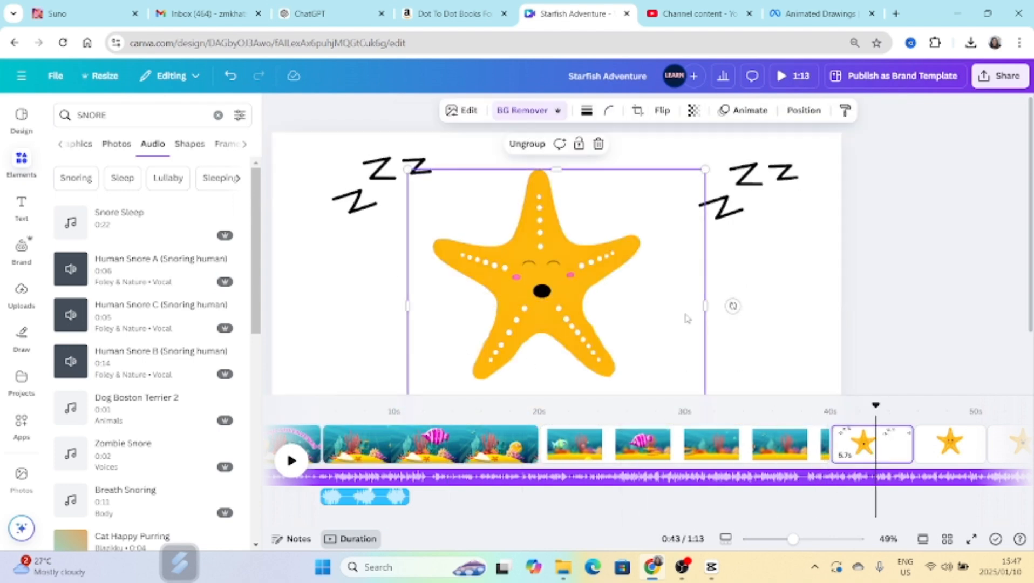
click(463, 444)
click(561, 345)
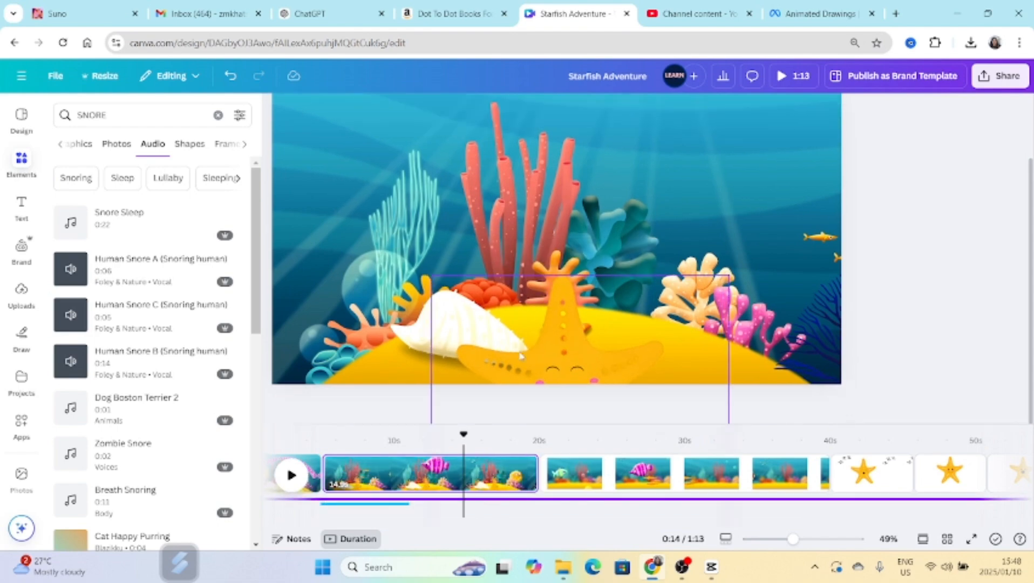
Place the starfish at the lower edge of the second reef scene and apply the Breathe page animation set to Out.
double_click(872, 333)
drag(463, 435, 406, 438)
click(547, 404)
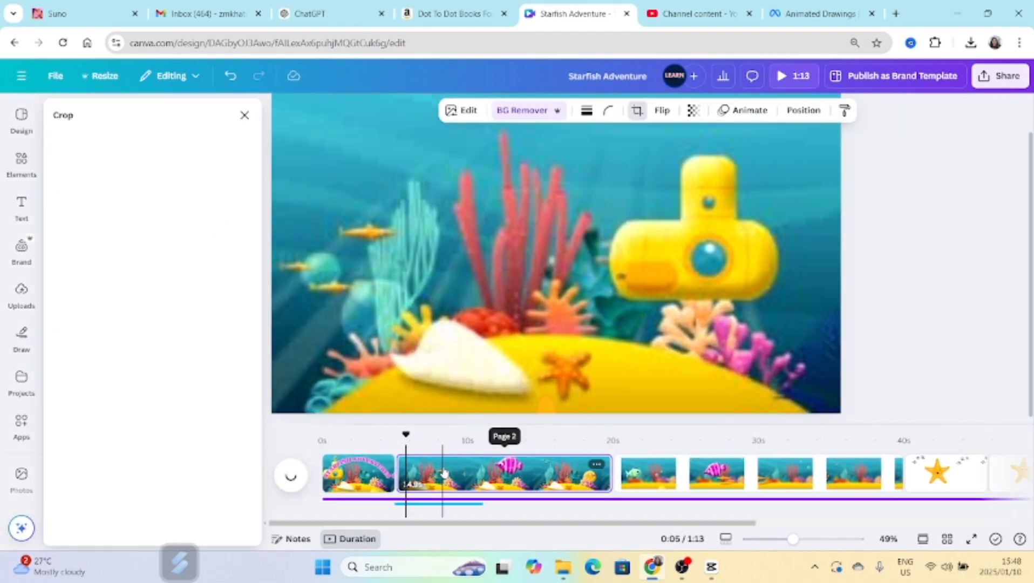
click(443, 467)
click(548, 411)
click(728, 204)
click(825, 110)
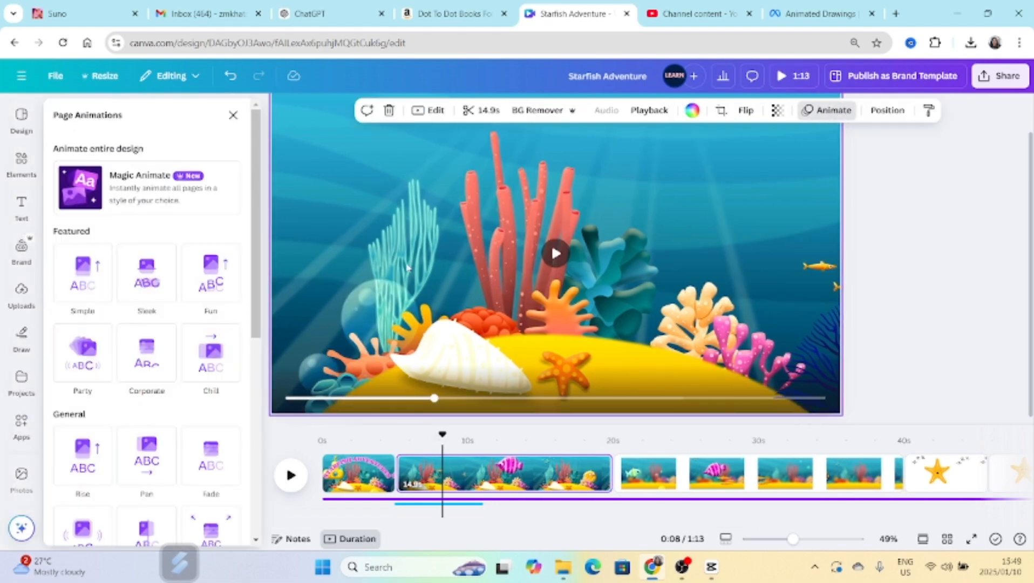
scroll(189, 388, down, 3)
click(192, 402)
scroll(189, 402, down, 2)
click(180, 429)
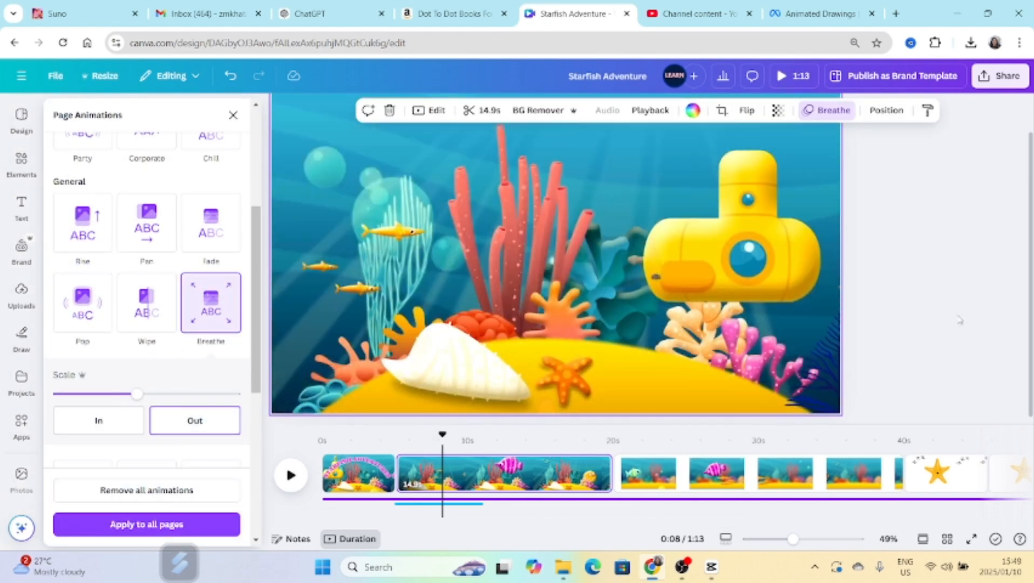
Play the second reef scene from its start to about 0:13 and split the page there.
click(960, 320)
click(392, 465)
key(space)
key(space)
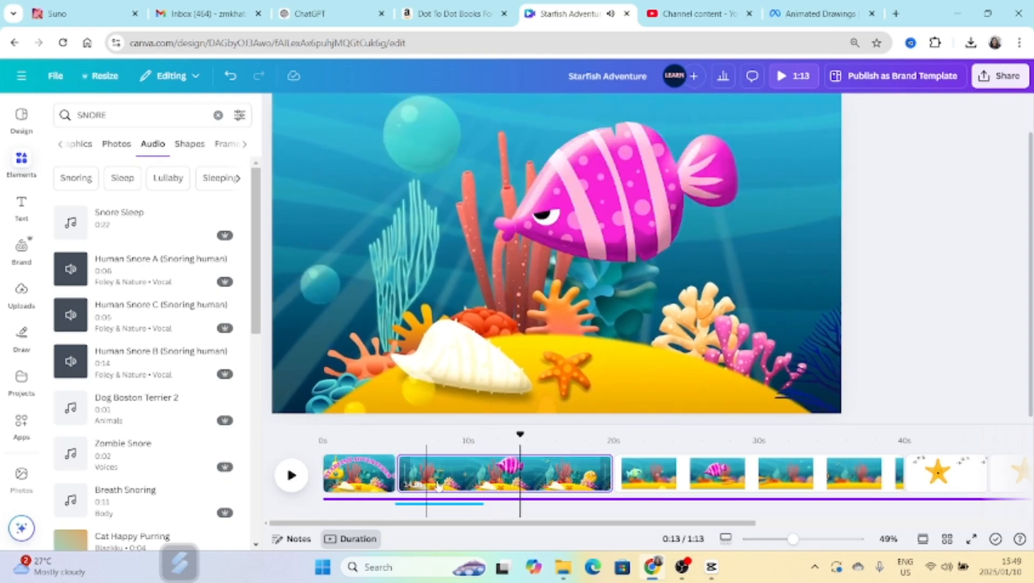
right_click(517, 473)
click(568, 409)
click(549, 473)
Add a transition between the two parts of the split reef scene.
click(519, 473)
click(82, 375)
click(245, 115)
Paste the sleeping starfish into the second part of the split reef scene and move it up to the middle of the page.
click(556, 473)
key(ctrl+v)
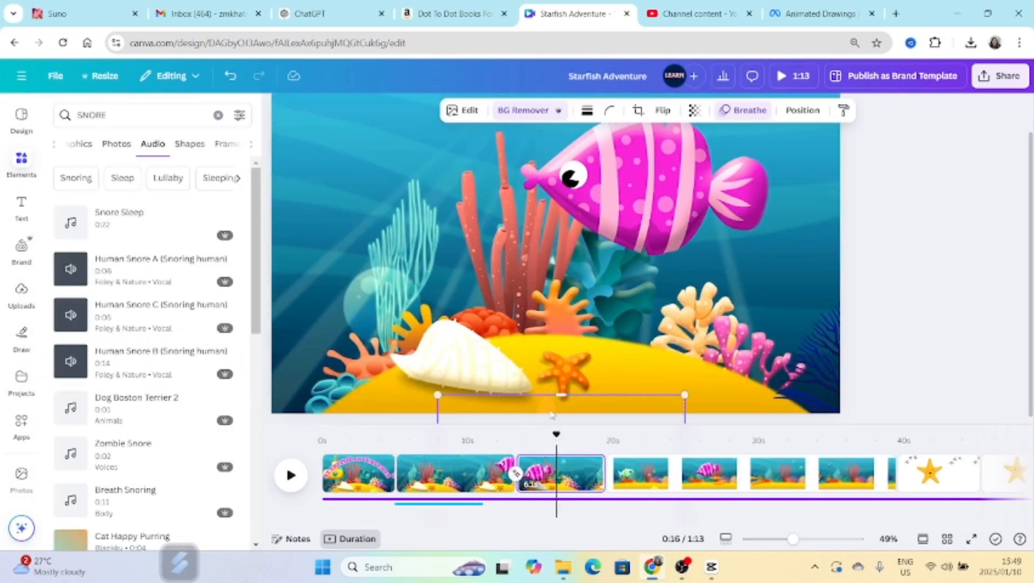
drag(555, 411, 556, 186)
Play the split reef scene across its transition to check how the sleeping starfish appears.
drag(556, 435, 470, 453)
key(space)
key(space)
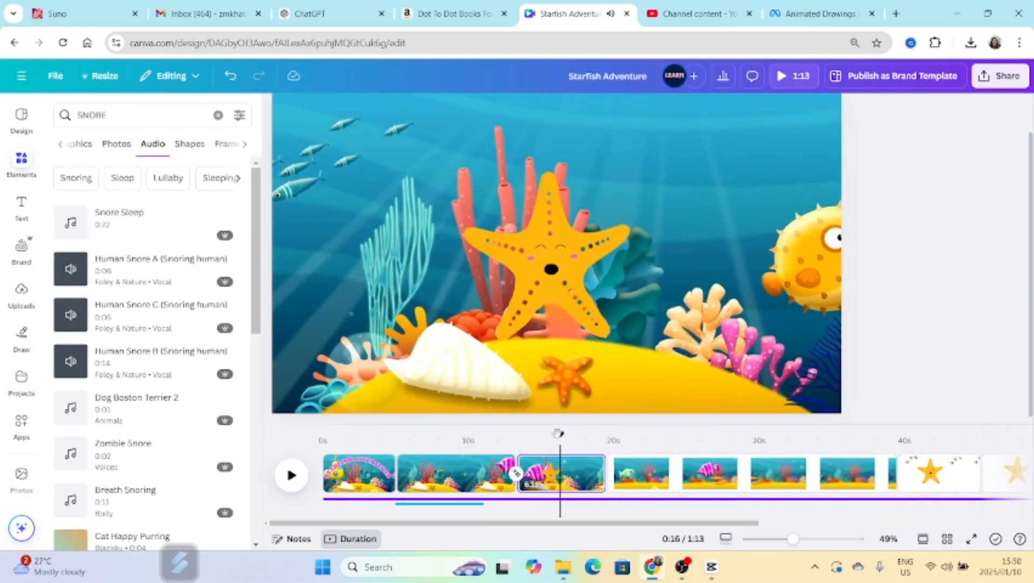
drag(558, 433, 501, 445)
key(space)
Play the sleeping starfish scene from just before its transition to check the enlarged background.
key(space)
Detach the reef video from the background of the sleeping starfish scene, enlarge it beyond the page edges and reposition it.
click(761, 226)
right_click(762, 226)
click(820, 345)
drag(784, 381, 960, 509)
drag(793, 539, 776, 539)
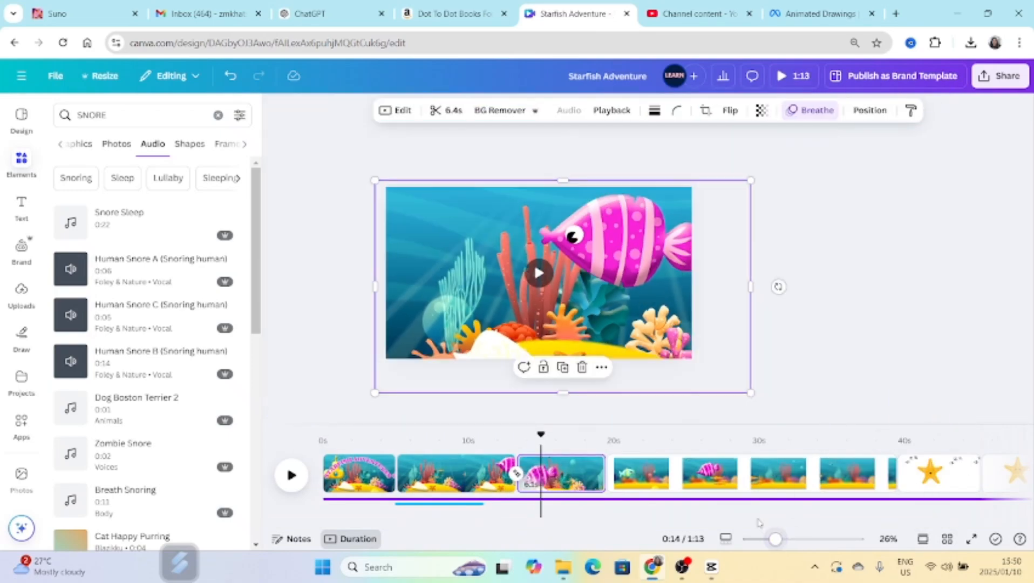
drag(615, 329, 591, 331)
click(561, 441)
drag(562, 435, 498, 447)
key(space)
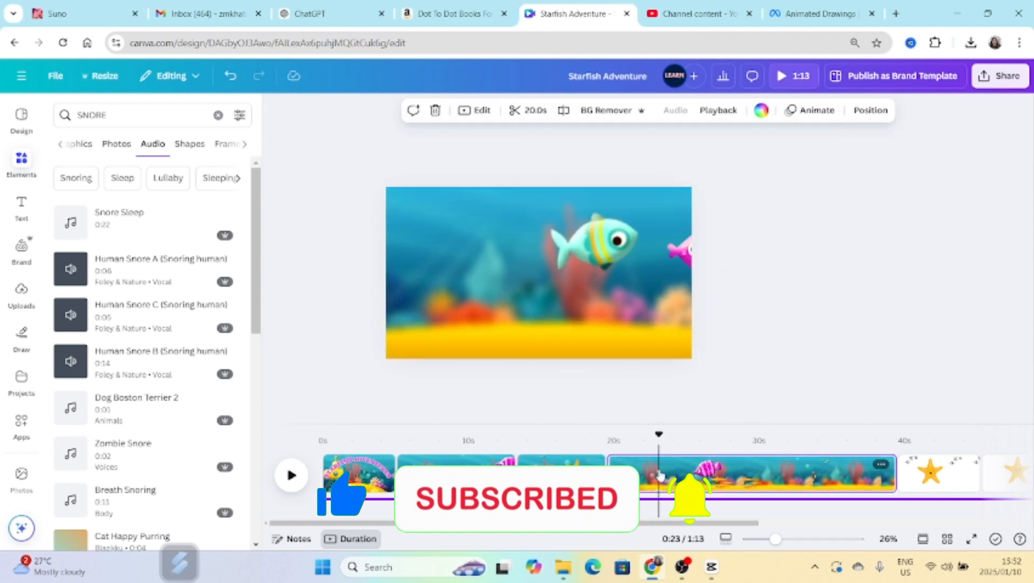
Place an ungrouped starfish copy in the 20-second blurred reef scene and delete its closed eyes and open mouth.
click(492, 271)
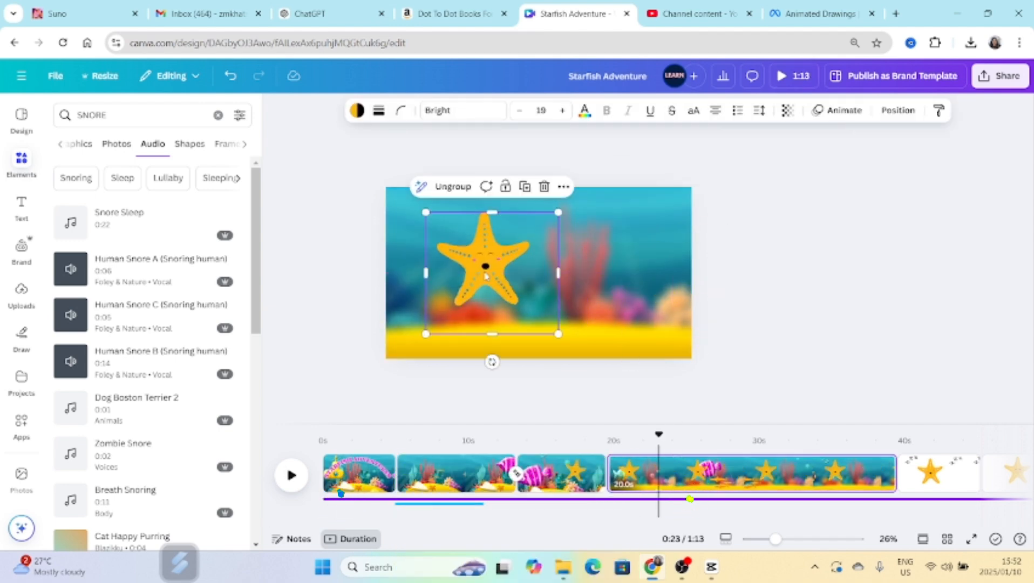
click(360, 241)
click(487, 261)
key(Delete)
click(496, 257)
key(Delete)
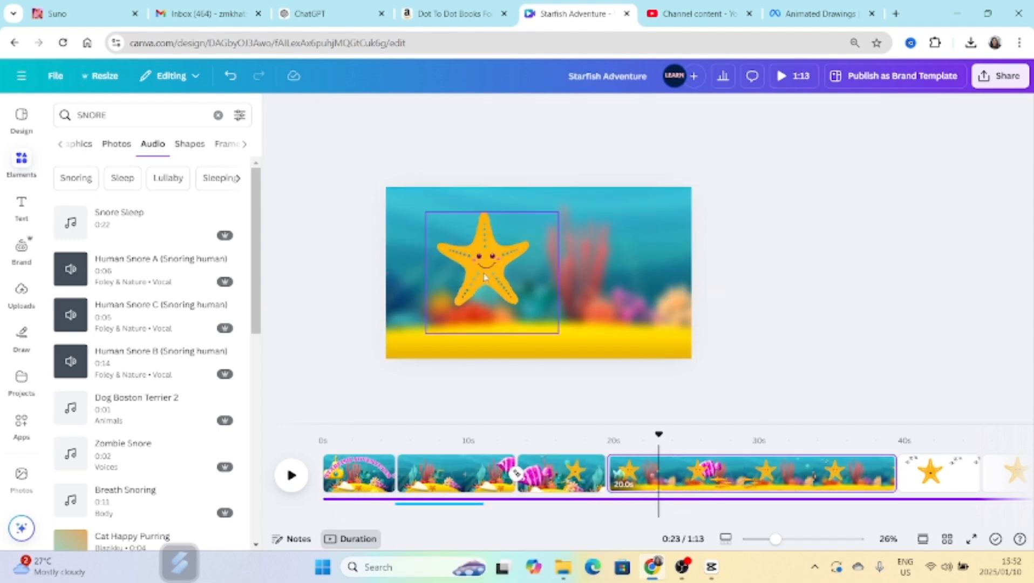
Apply the Rotate add-on effect to the smiling starfish in the blurred reef scene and increase the rotation speed.
click(485, 278)
click(742, 111)
scroll(147, 377, down, 10)
click(82, 400)
drag(145, 490, 222, 490)
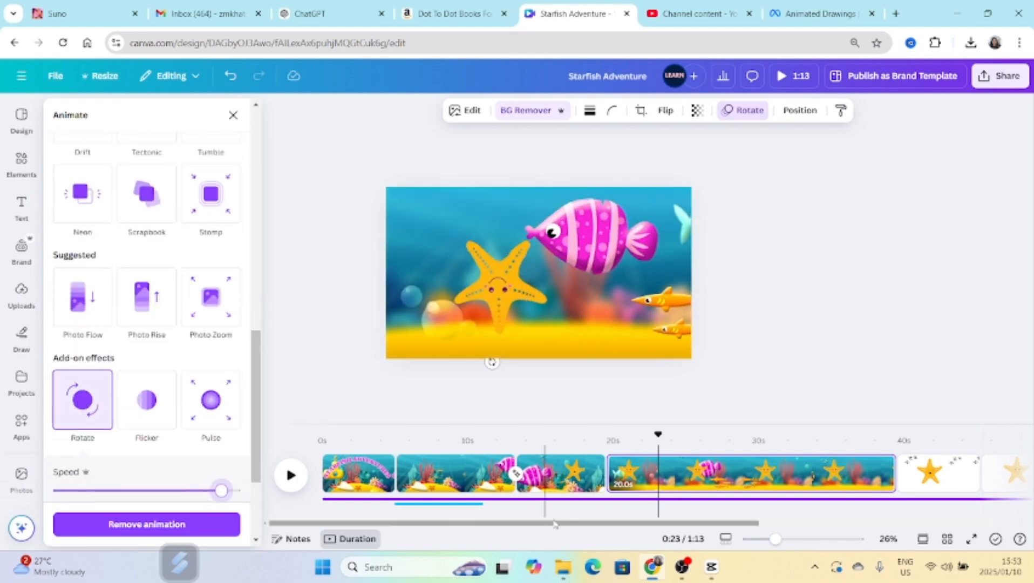
scroll(76, 488, down, 2)
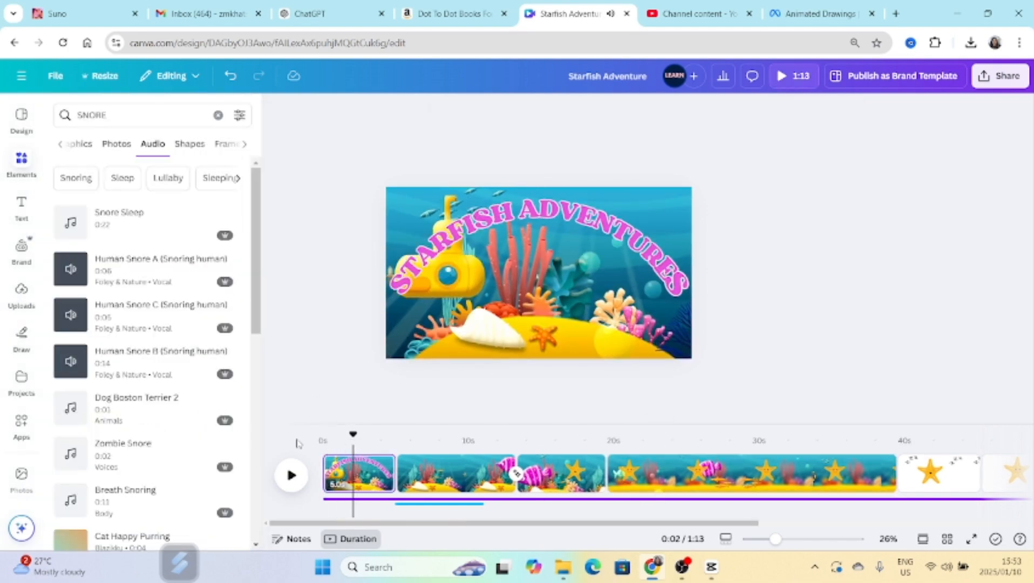